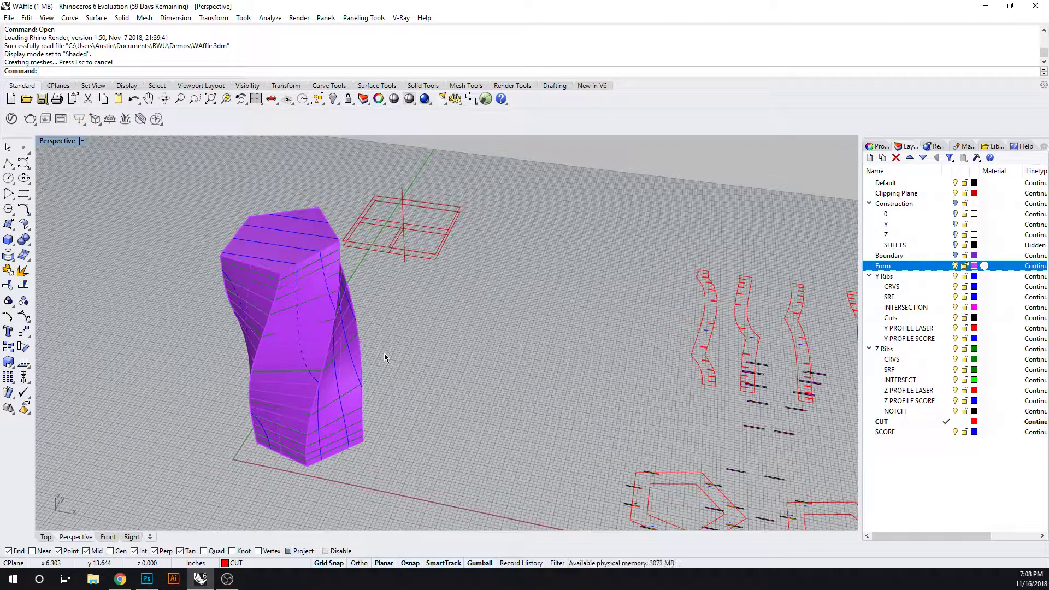
Examine the twisted tower and its waffle geometry by toggling visibility of the Form, Boundary and Construction layers
{"action": "right_click_drag", "start_coordinate": [384, 353], "coordinate": [444, 349]}
{"action": "key", "text": "ctrl"}
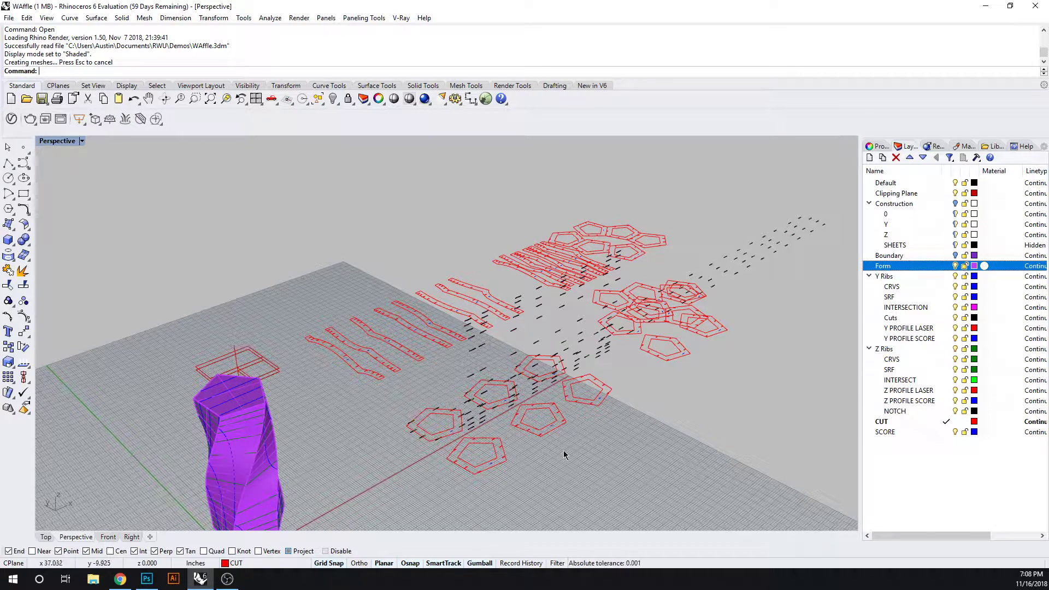
{"action": "right_click_drag", "start_coordinate": [555, 461], "coordinate": [544, 428], "text": "shift"}
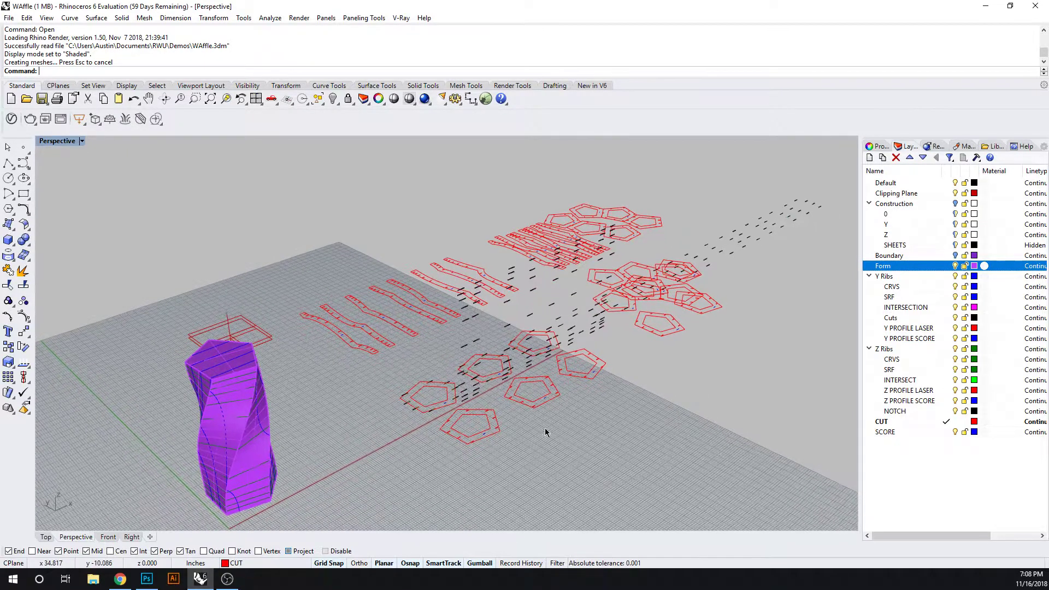
{"action": "left_click", "coordinate": [956, 266]}
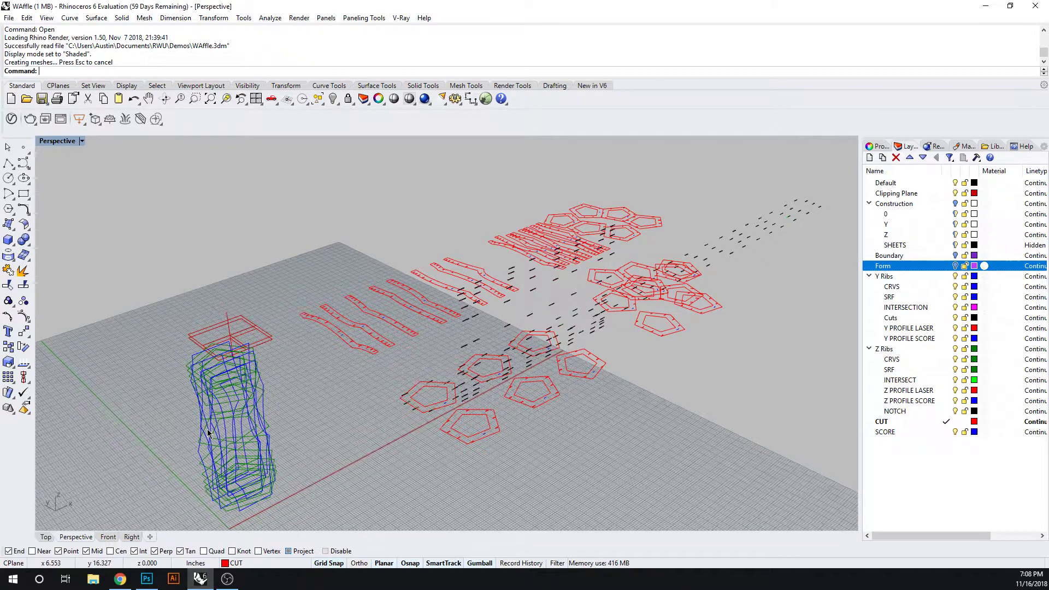
{"action": "scroll", "coordinate": [207, 433], "scroll_direction": "up", "scroll_amount": 3}
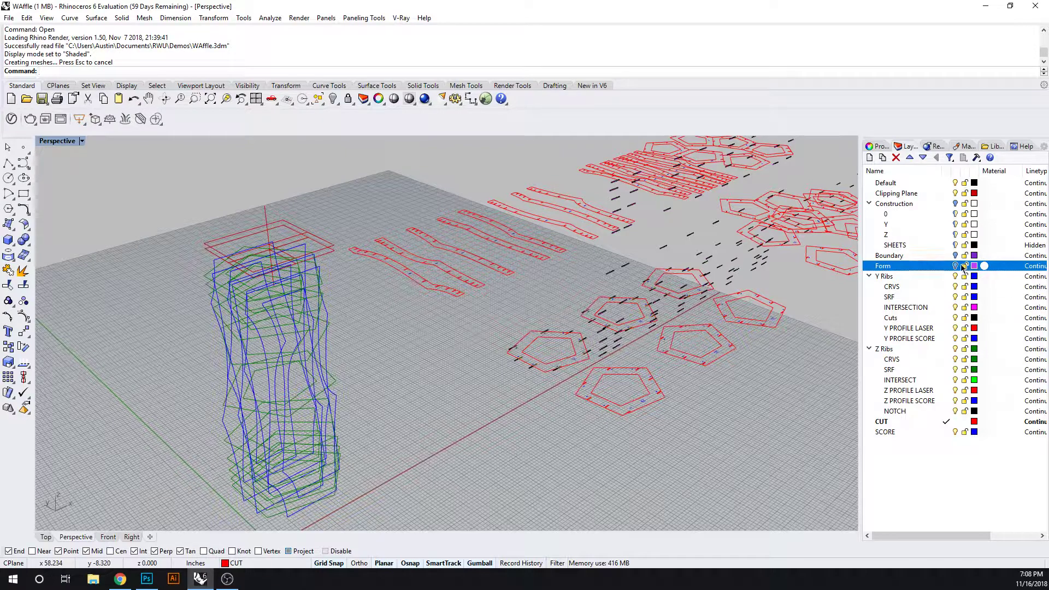
{"action": "left_click", "coordinate": [955, 266]}
{"action": "left_click", "coordinate": [955, 255]}
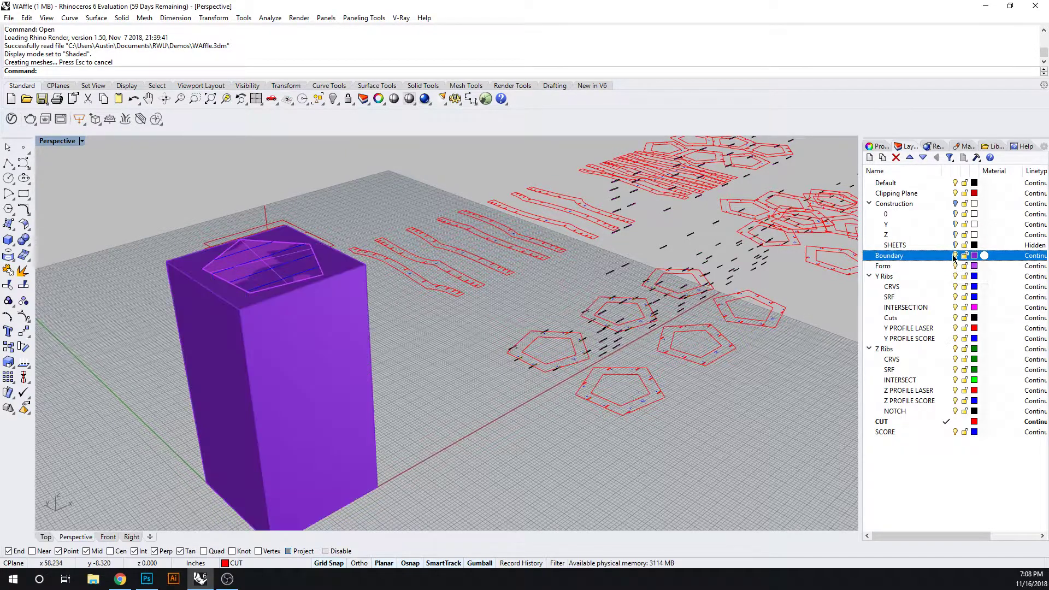
{"action": "left_click", "coordinate": [955, 255]}
{"action": "left_click", "coordinate": [955, 204]}
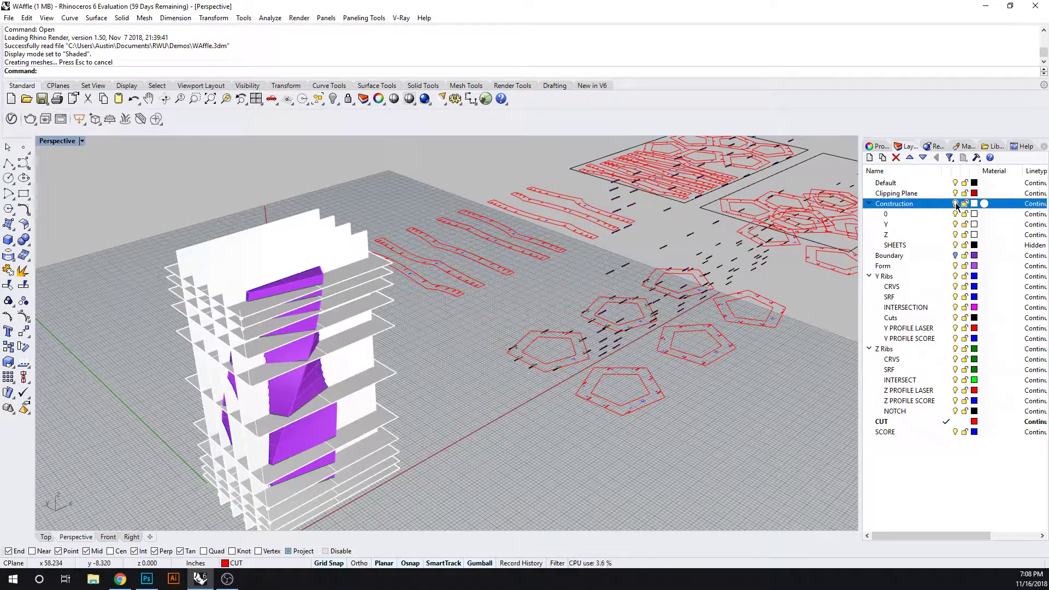
{"action": "left_click", "coordinate": [955, 204]}
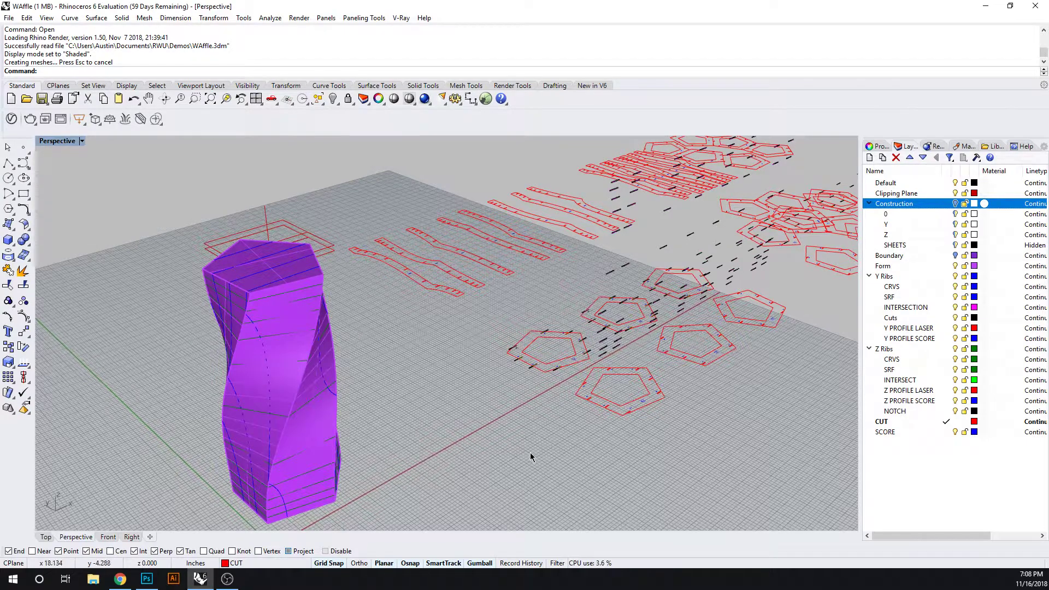
Move the two clipping planes behind the tower farther away from it in the positive Y direction
{"action": "right_click_drag", "start_coordinate": [531, 453], "coordinate": [524, 453]}
{"action": "right_click_drag", "start_coordinate": [339, 381], "coordinate": [170, 263]}
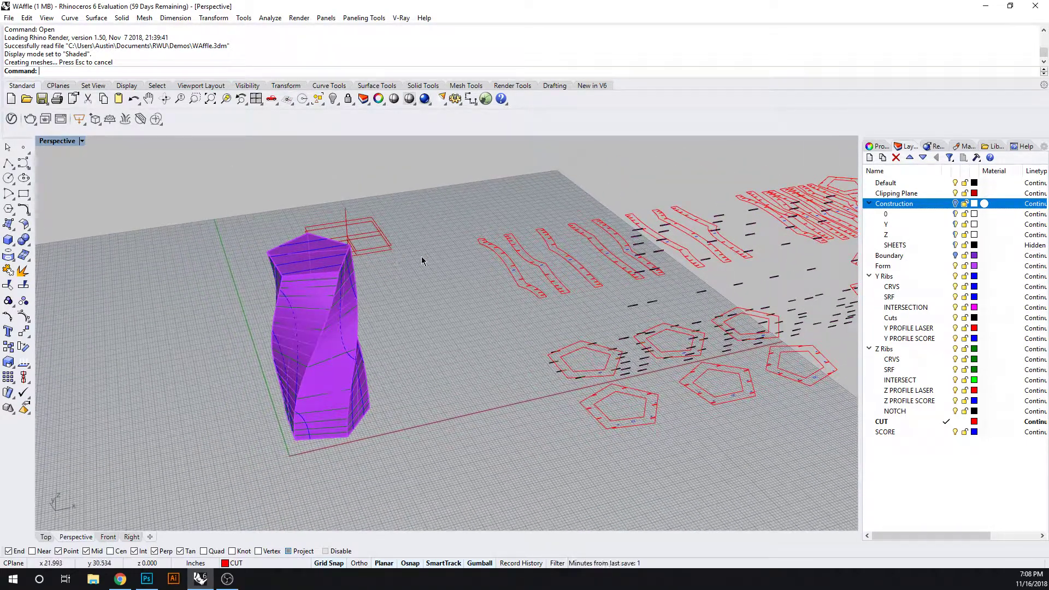
{"action": "mouse_move", "coordinate": [423, 375]}
{"action": "right_mouse_down"}
{"action": "mouse_move", "coordinate": [421, 386]}
{"action": "mouse_move", "coordinate": [384, 351]}
{"action": "mouse_move", "coordinate": [403, 398]}
{"action": "mouse_move", "coordinate": [411, 361]}
{"action": "right_mouse_up"}
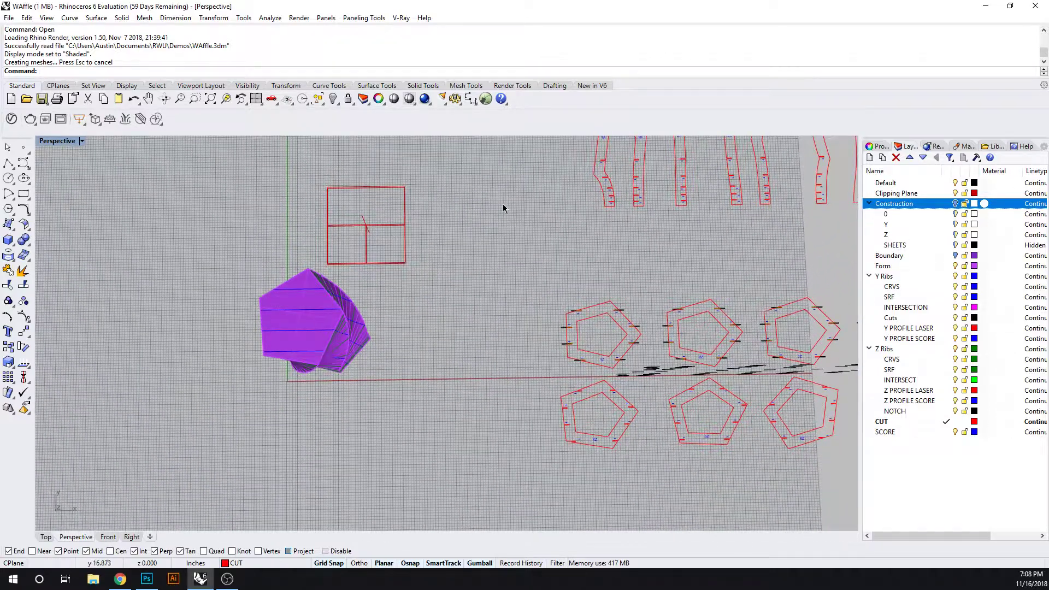
{"action": "left_click", "coordinate": [399, 225]}
{"action": "left_click_drag", "start_coordinate": [365, 186], "coordinate": [365, 141]}
{"action": "left_click", "coordinate": [523, 228]}
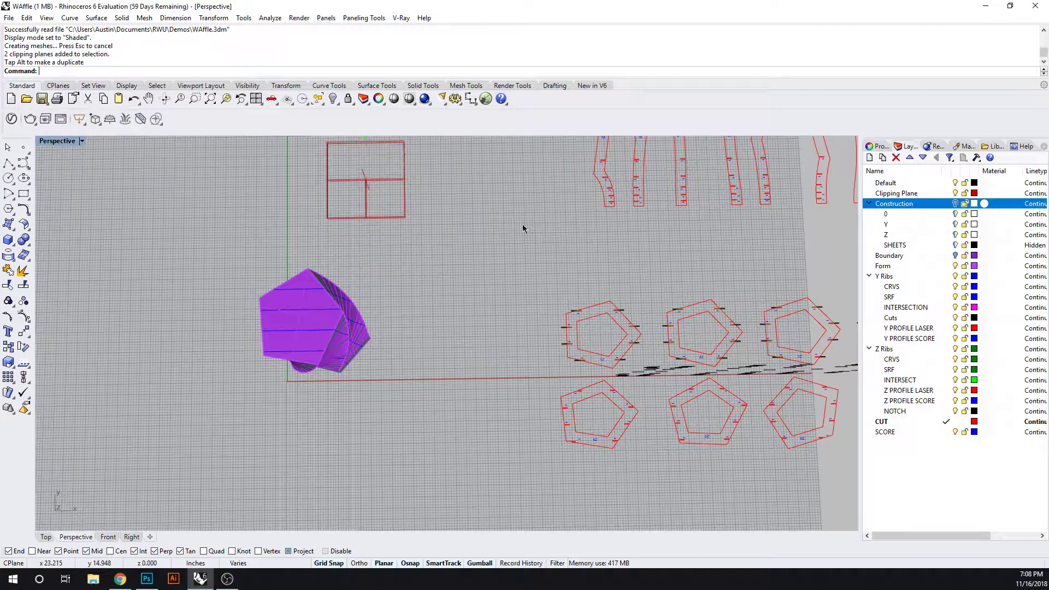
Display the Perspective viewport in Wireframe and select the whole tower form together with its rib curves
{"action": "right_click_drag", "start_coordinate": [437, 294], "coordinate": [513, 283], "text": "shift"}
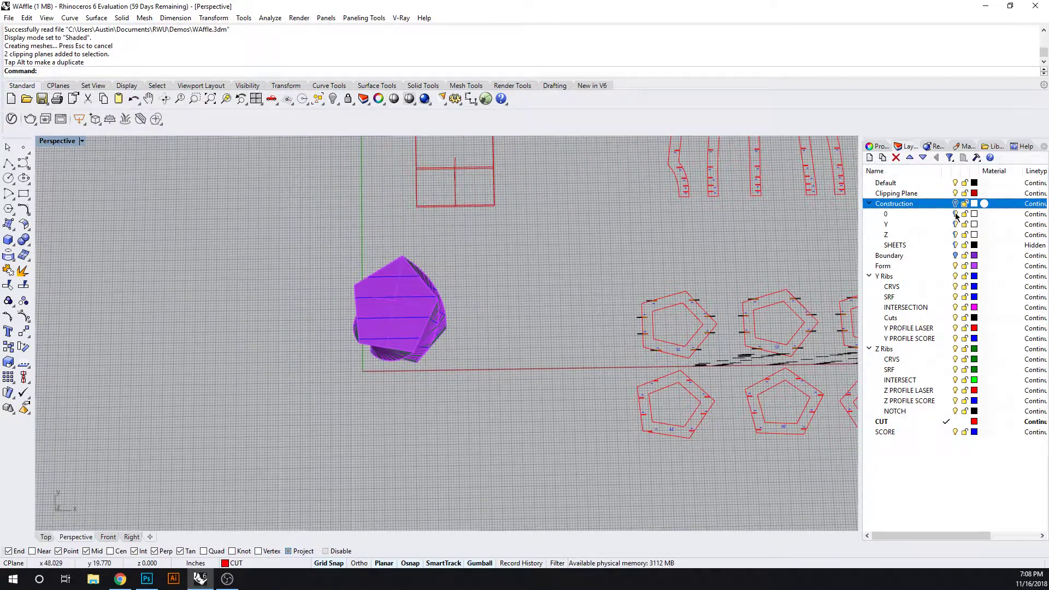
{"action": "right_click_drag", "start_coordinate": [487, 350], "coordinate": [510, 323]}
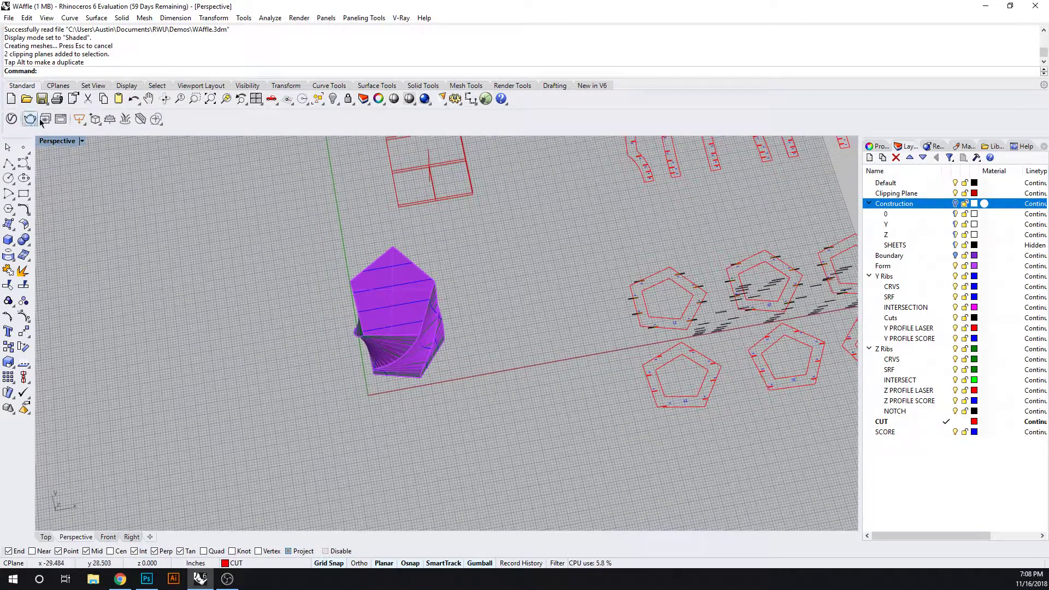
{"action": "left_click", "coordinate": [82, 141]}
{"action": "left_click", "coordinate": [61, 169]}
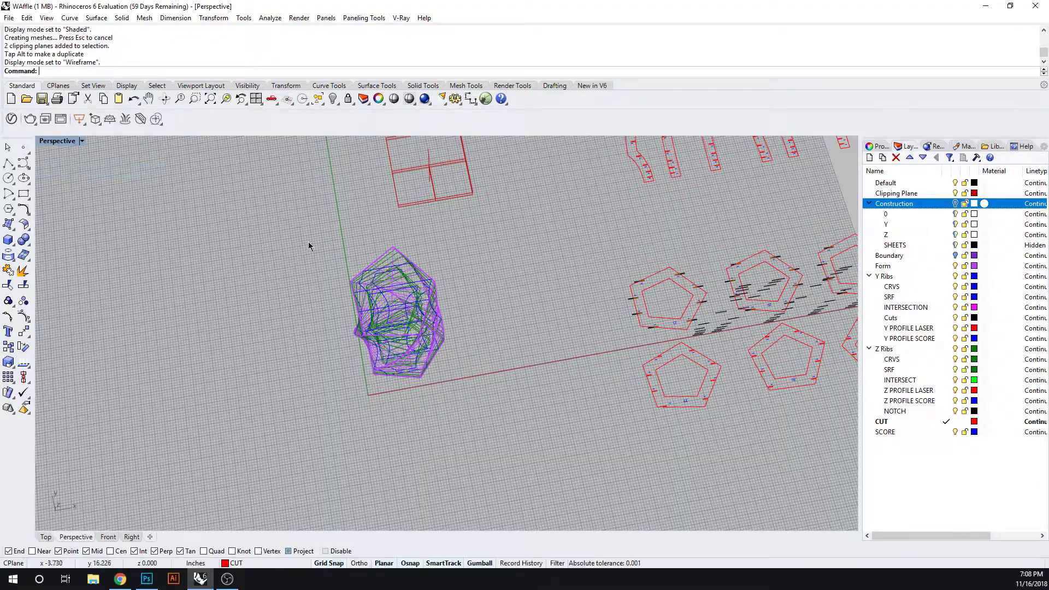
{"action": "right_click_drag", "start_coordinate": [390, 331], "coordinate": [363, 241]}
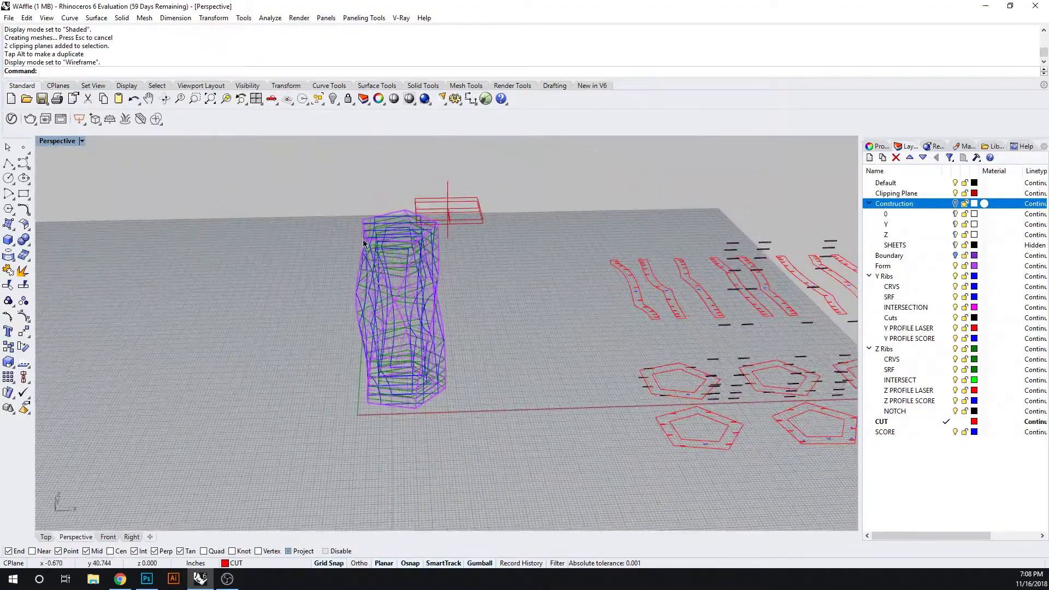
{"action": "right_click_drag", "start_coordinate": [423, 316], "coordinate": [326, 315]}
{"action": "left_click_drag", "start_coordinate": [307, 183], "coordinate": [487, 414]}
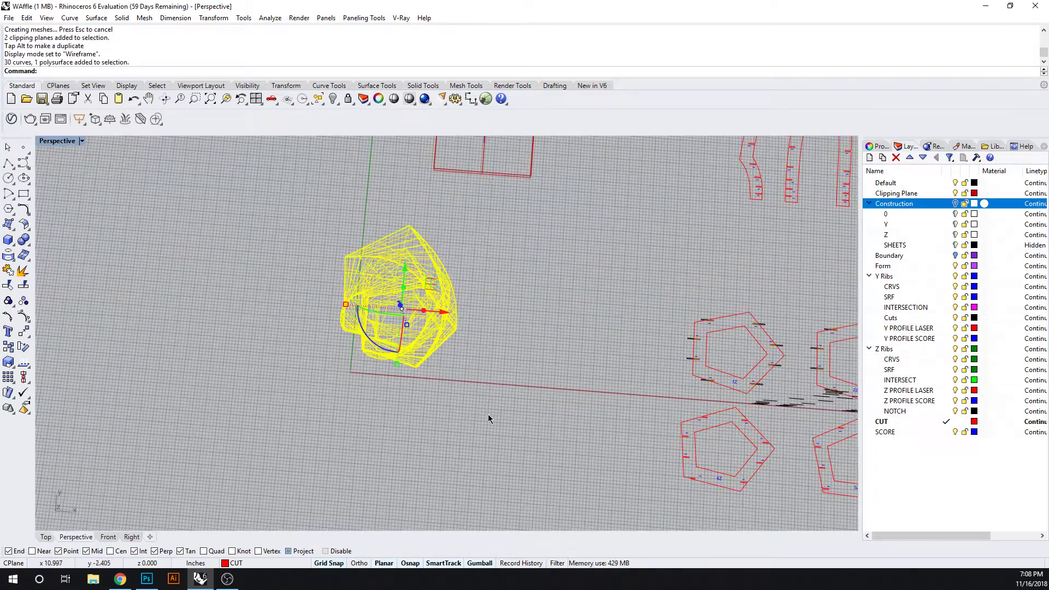
Return the Perspective viewport to Shaded display with the tower and rib curves still selected
{"action": "right_click_drag", "start_coordinate": [488, 418], "coordinate": [540, 346]}
{"action": "left_click", "coordinate": [81, 141]}
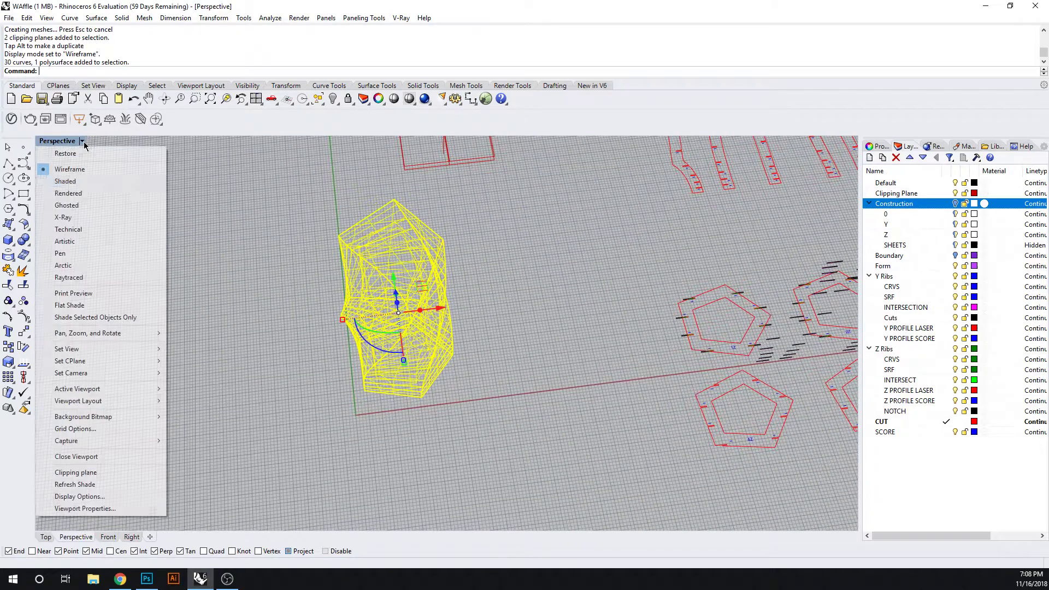
{"action": "left_click", "coordinate": [73, 183]}
{"action": "right_click_drag", "start_coordinate": [191, 281], "coordinate": [297, 342]}
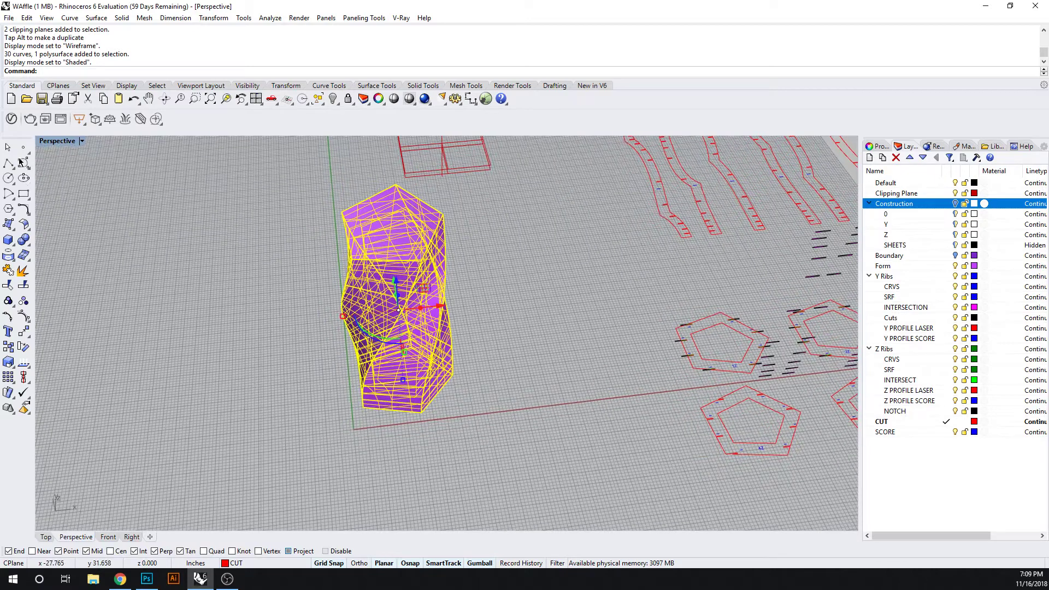
Export the selected tower and rib curves to the RWU folder as a Rhino 6 model named "Exported Form"
{"action": "left_click", "coordinate": [10, 19]}
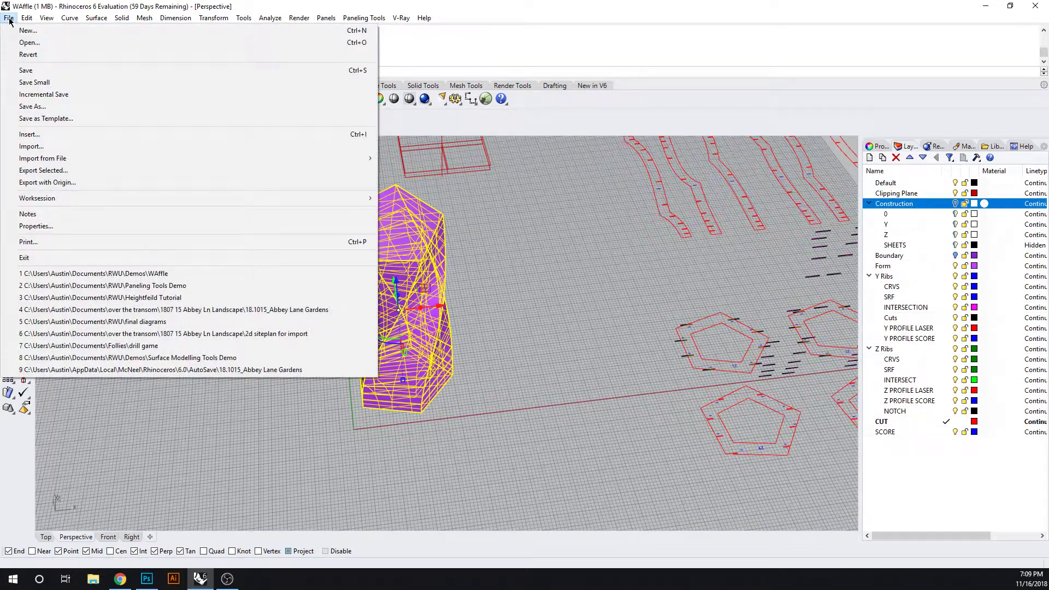
{"action": "left_click", "coordinate": [83, 171]}
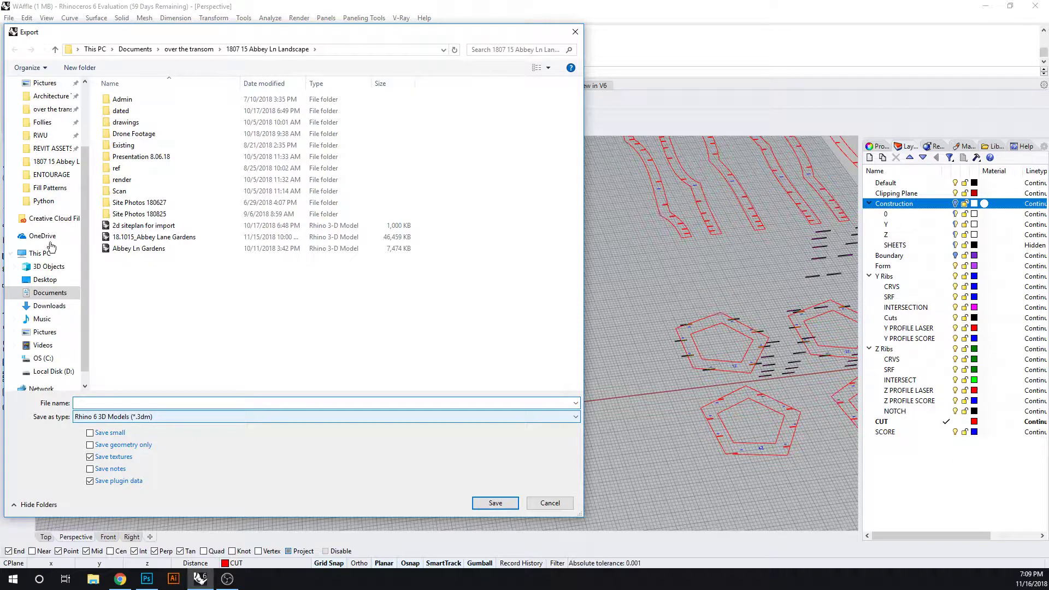
{"action": "left_click", "coordinate": [41, 135]}
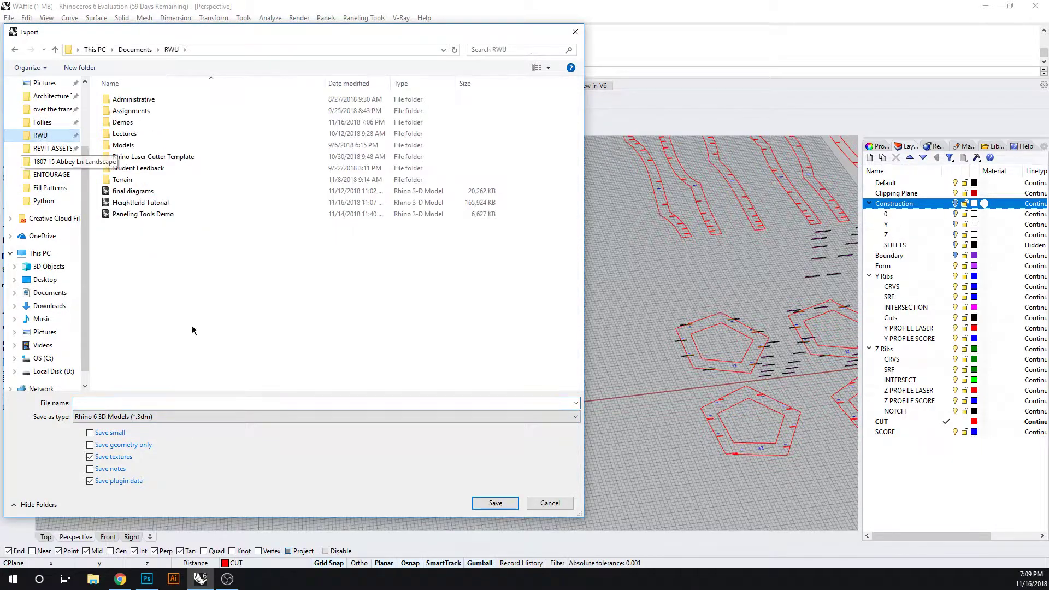
{"action": "left_click", "coordinate": [140, 403]}
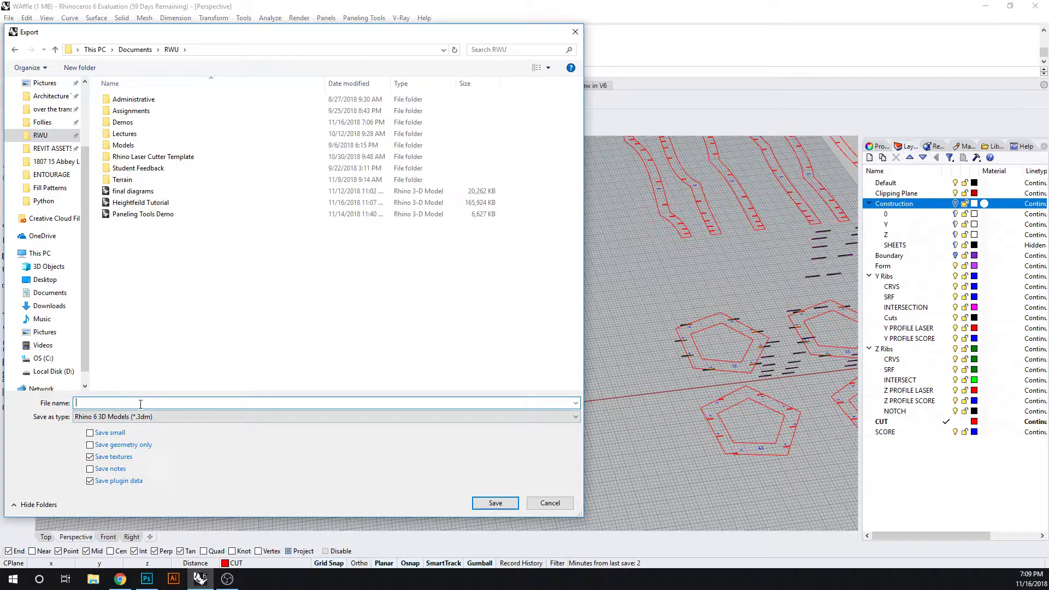
{"action": "type", "text": "Exported Form"}
{"action": "left_click", "coordinate": [502, 503]}
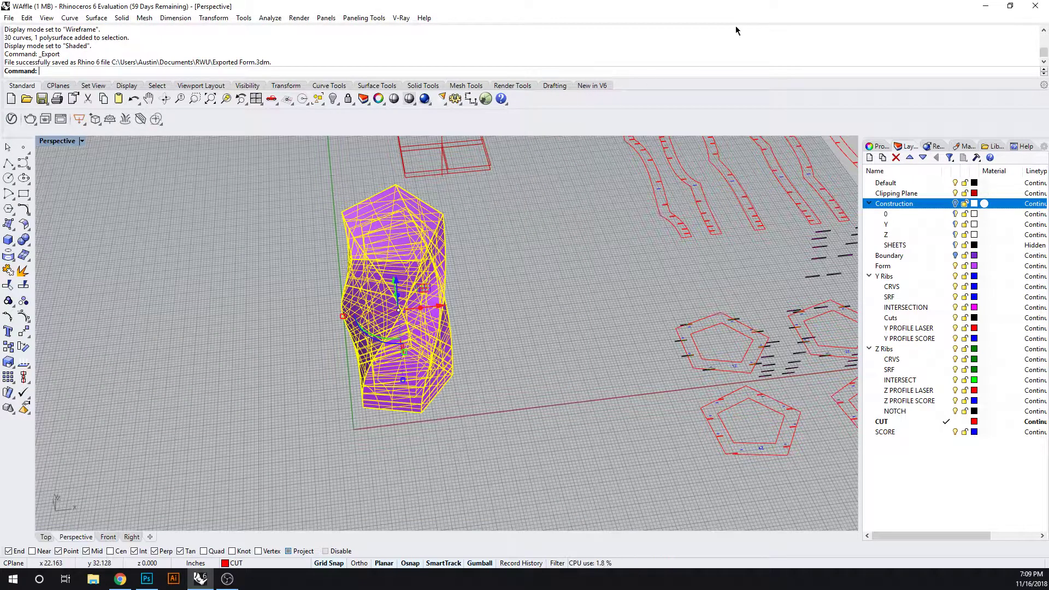
Start a new file from the "Large Objects - Feet" template, discarding the changes to WAffle
{"action": "key", "text": "ctrl+n"}
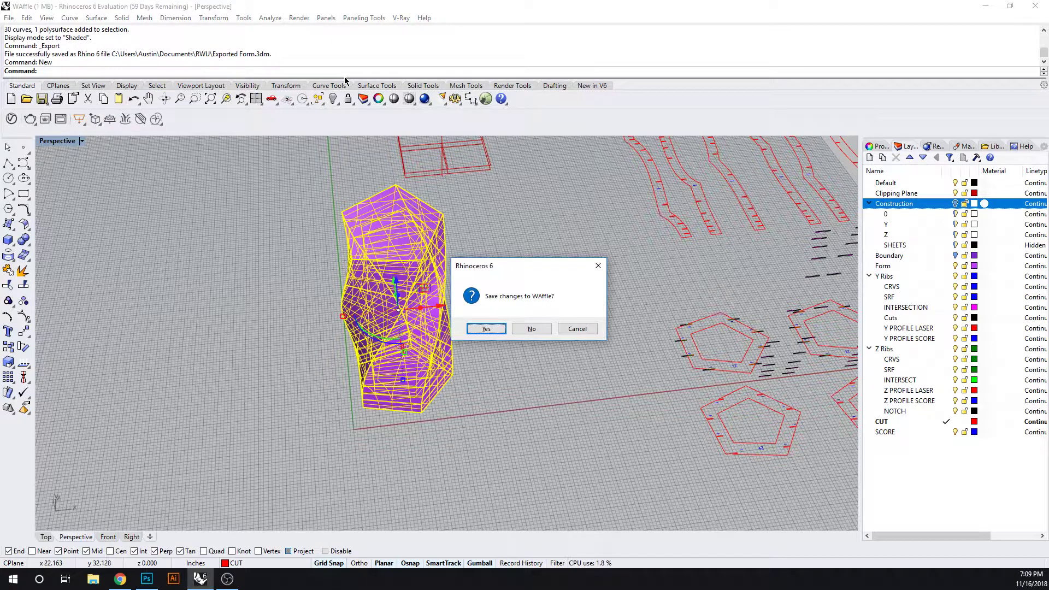
{"action": "left_click", "coordinate": [533, 329]}
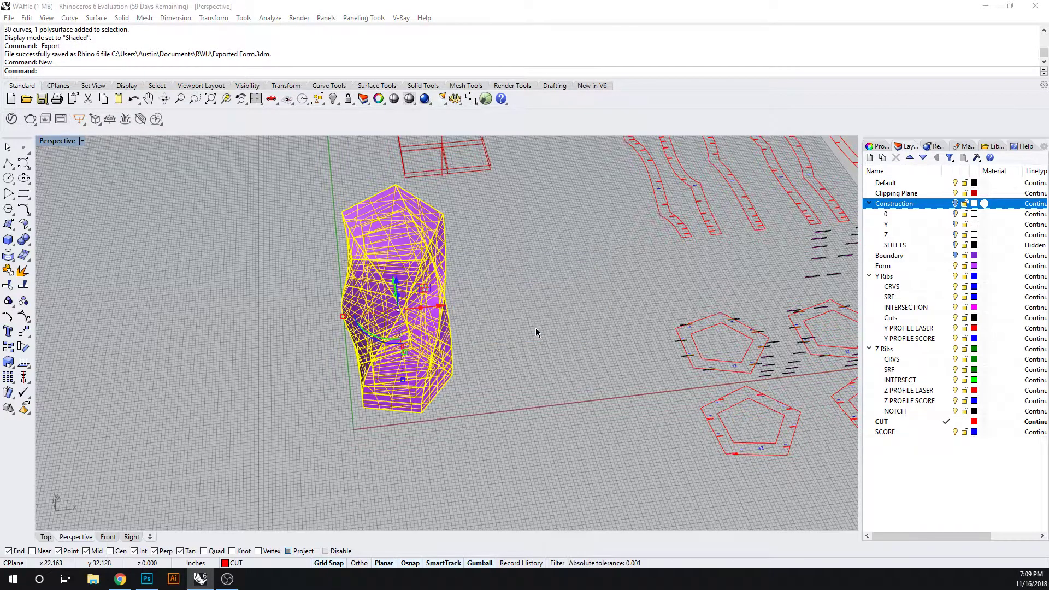
{"action": "left_click", "coordinate": [240, 121]}
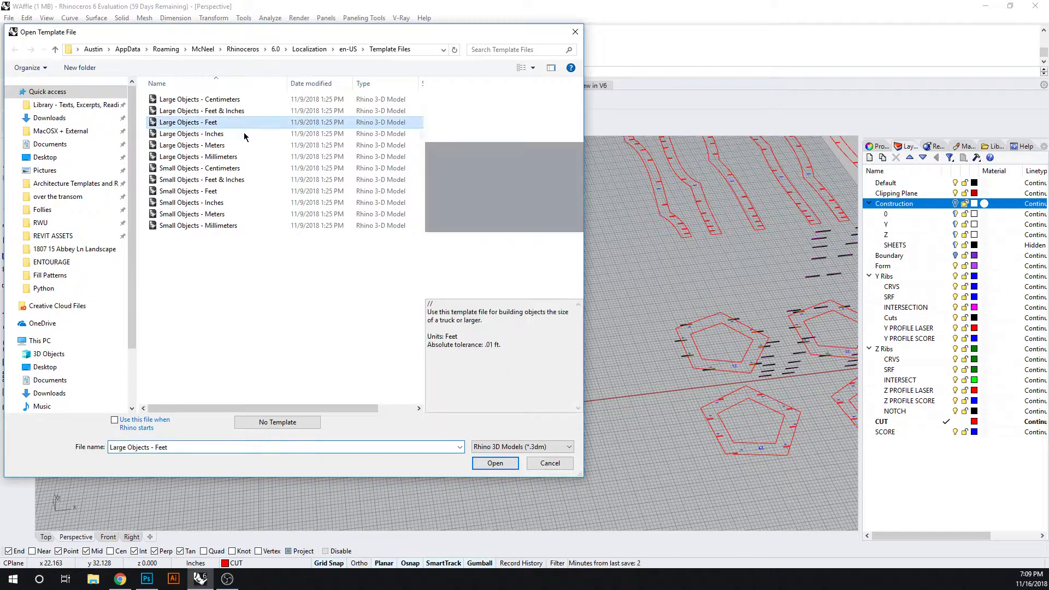
{"action": "left_click", "coordinate": [494, 463]}
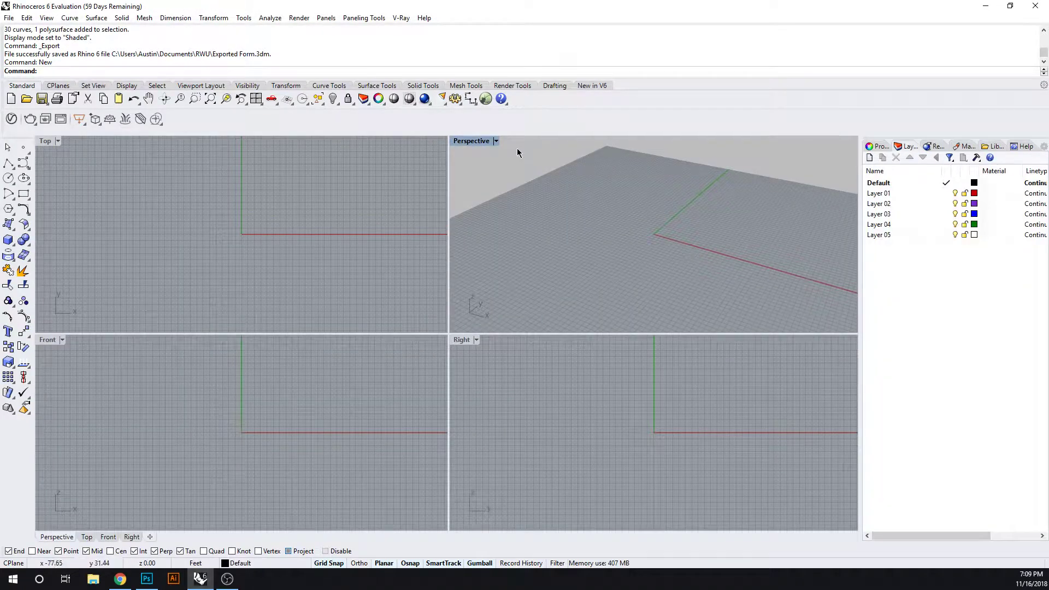
Make Layer 01 the current layer, rename it LEGACY and set its color to black
{"action": "double_click", "coordinate": [880, 194]}
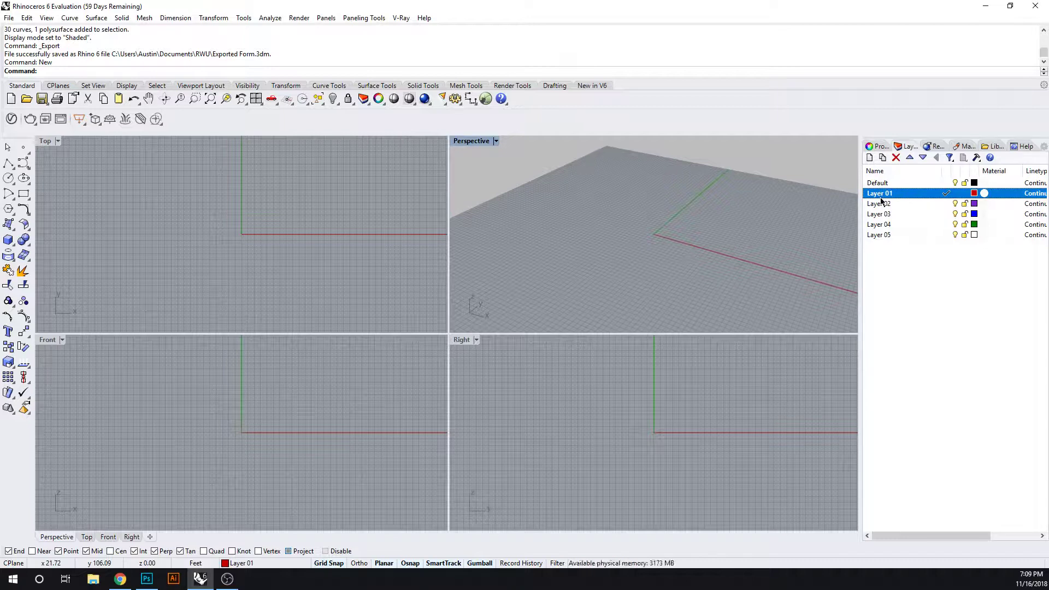
{"action": "left_click", "coordinate": [882, 194]}
{"action": "type", "text": "LEGAT"}
{"action": "key", "text": "BackSpace"}
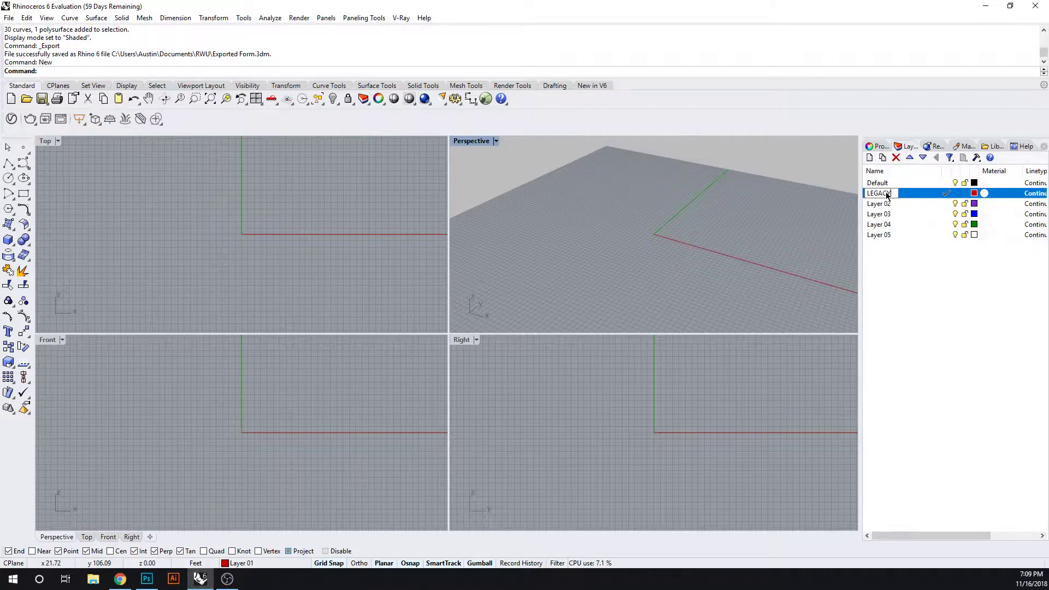
{"action": "key", "text": "Return"}
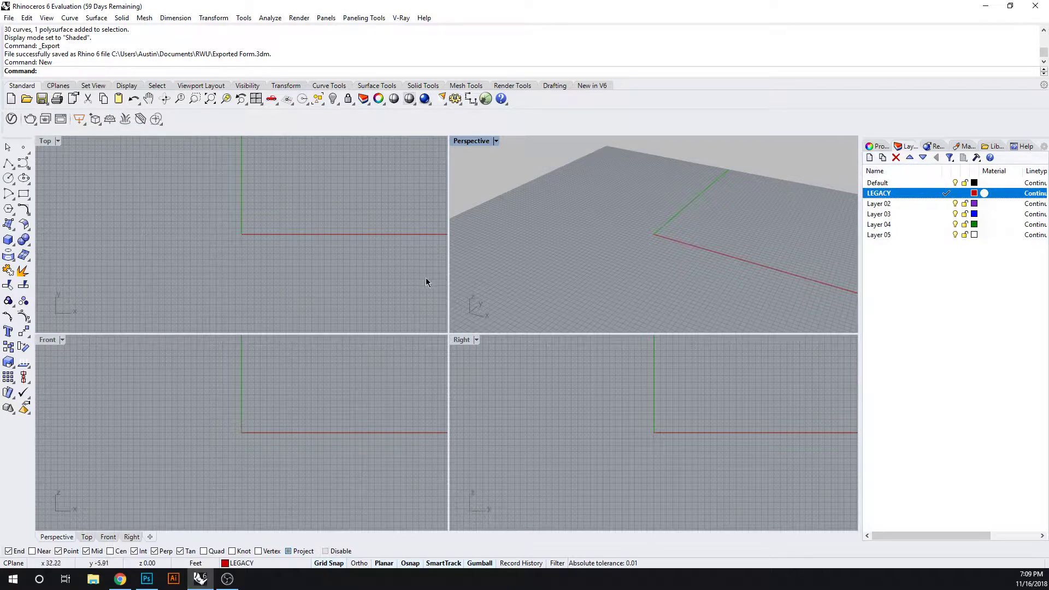
{"action": "left_click", "coordinate": [976, 194]}
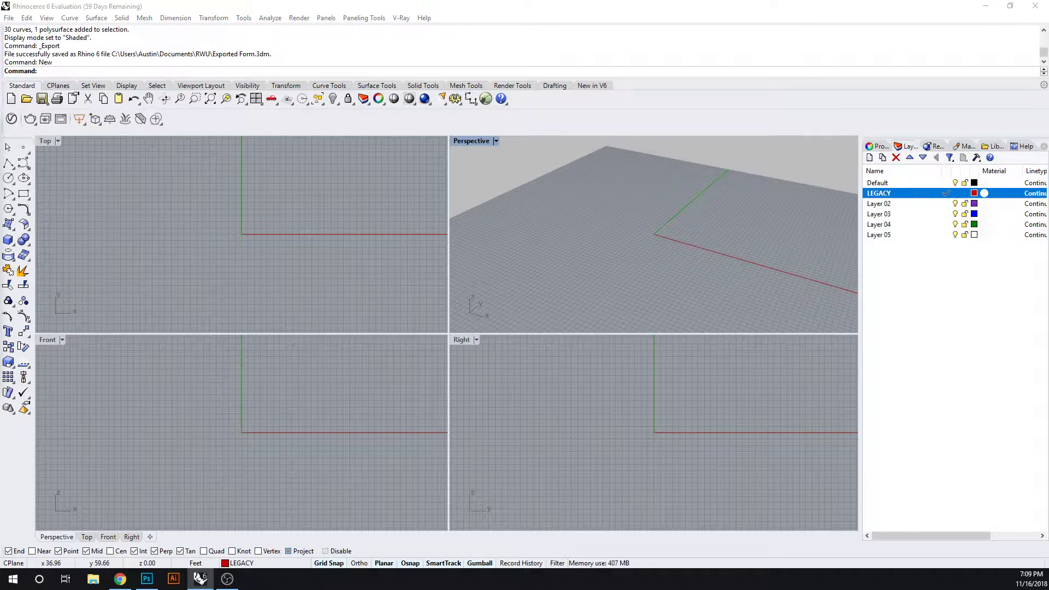
{"action": "left_click", "coordinate": [729, 185]}
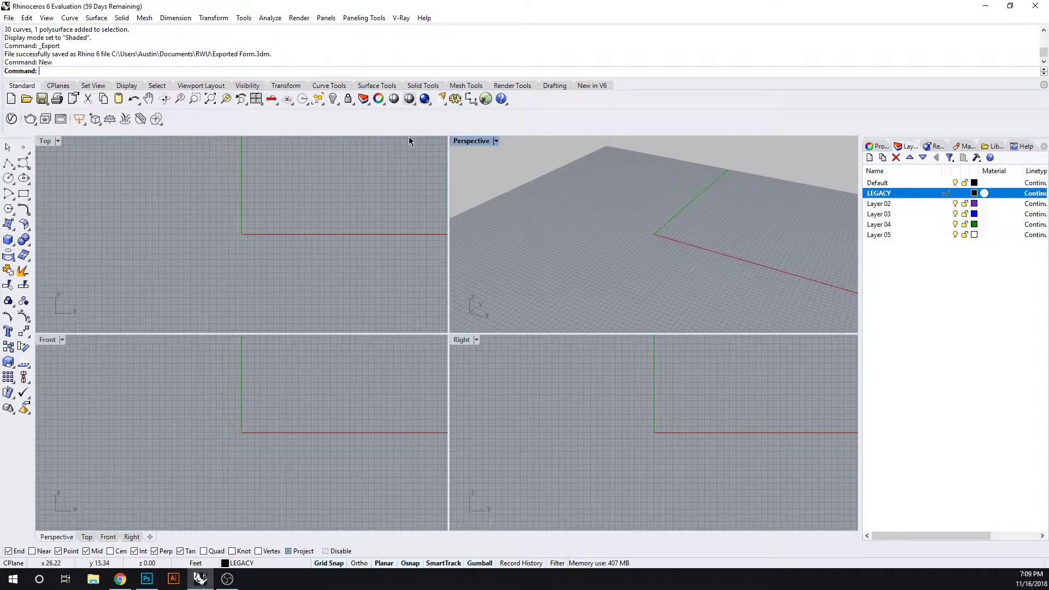
Import the "Exported Form" model from the RWU folder into the new file
{"action": "left_click", "coordinate": [9, 17]}
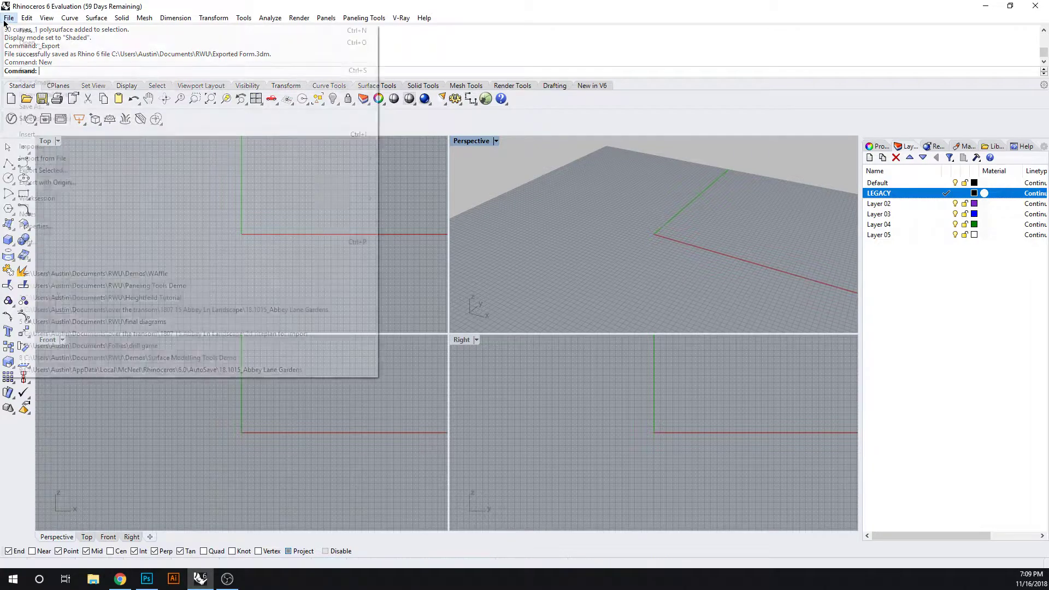
{"action": "left_click", "coordinate": [46, 151]}
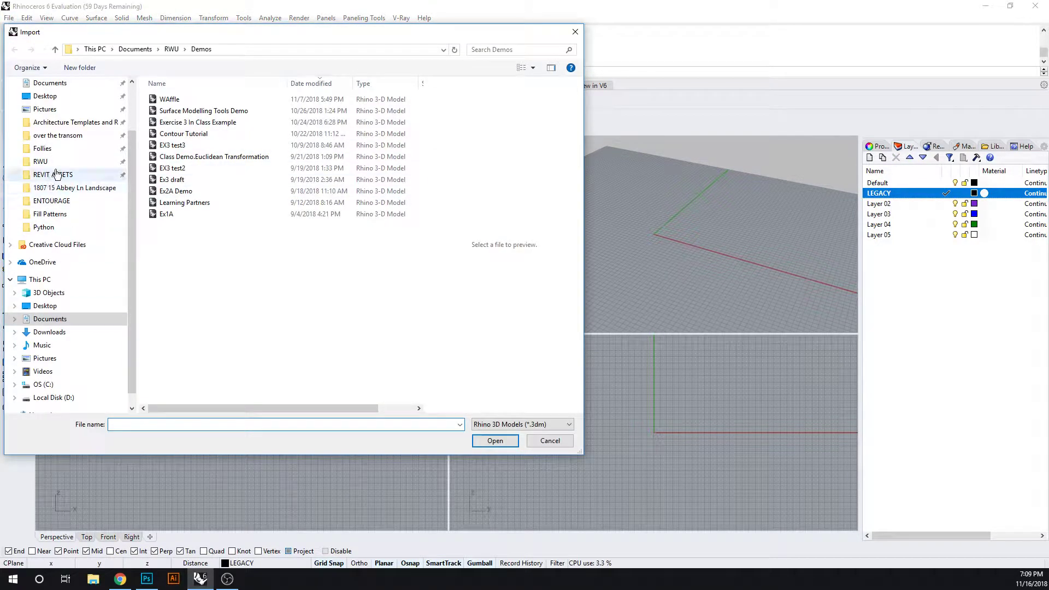
{"action": "left_click", "coordinate": [40, 162]}
{"action": "left_click", "coordinate": [206, 192]}
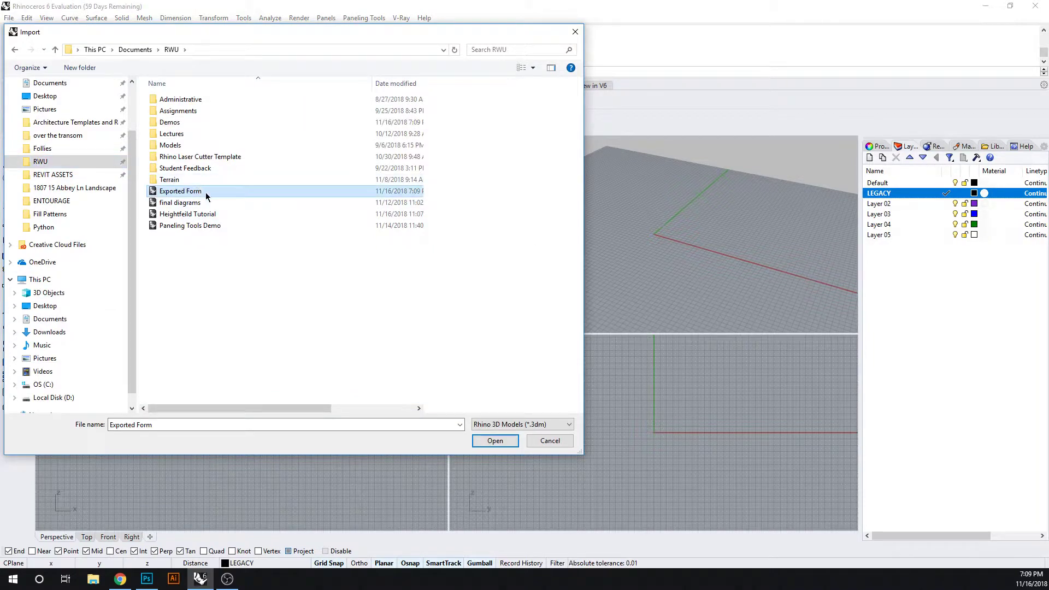
{"action": "left_click", "coordinate": [504, 440]}
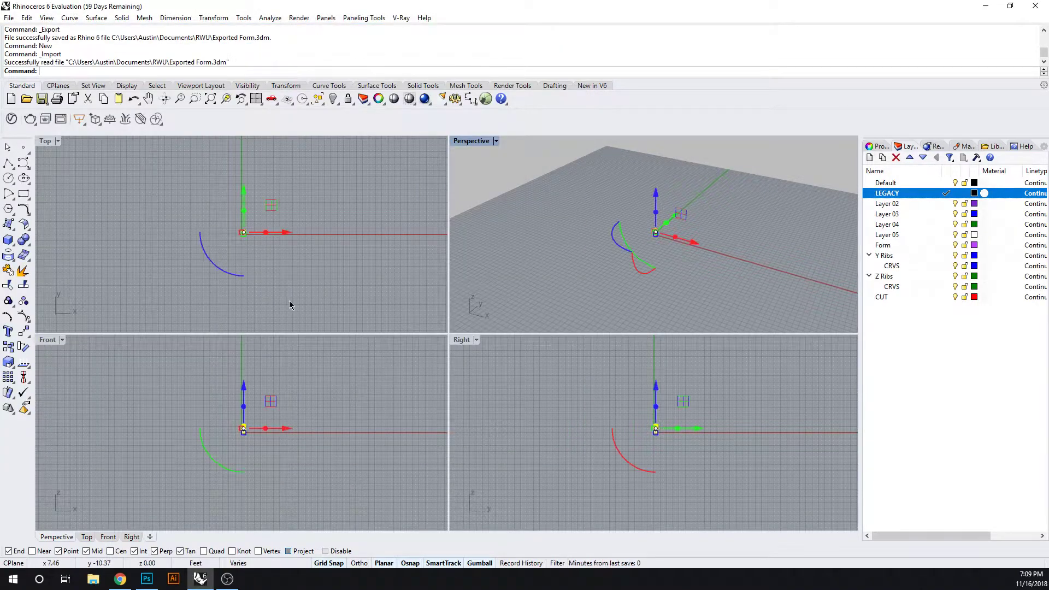
Clear the selection of the imported objects and examine the tower in the Perspective view
{"action": "scroll", "coordinate": [688, 253], "scroll_direction": "up", "scroll_amount": 5}
{"action": "scroll", "coordinate": [605, 181], "scroll_direction": "up", "scroll_amount": 5}
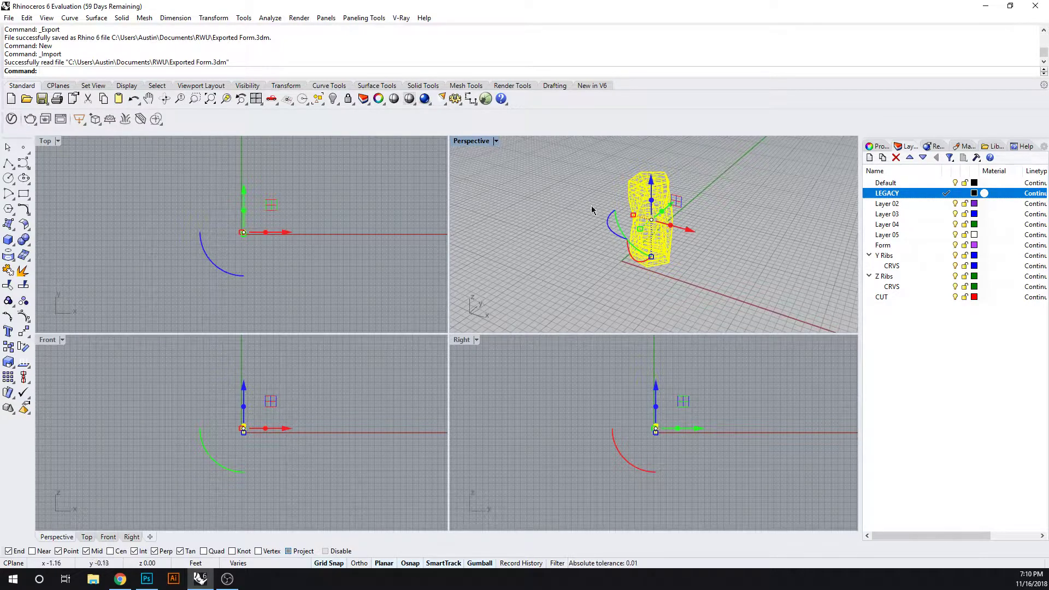
{"action": "left_click", "coordinate": [570, 251]}
{"action": "mouse_move", "coordinate": [570, 251]}
{"action": "right_mouse_down"}
{"action": "mouse_move", "coordinate": [587, 255]}
{"action": "mouse_move", "coordinate": [535, 233]}
{"action": "mouse_move", "coordinate": [569, 257]}
{"action": "right_mouse_up"}
{"action": "scroll", "coordinate": [663, 276], "scroll_direction": "up", "scroll_amount": 4}
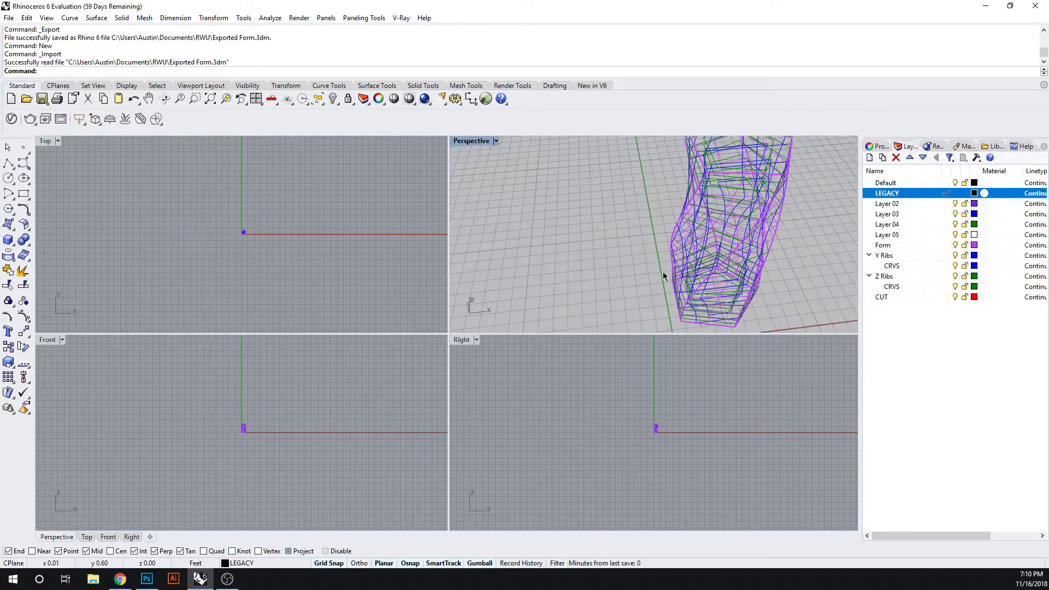
Scale the whole tower and its rib curves uniformly from a bottom corner in the Front view, using its height as reference, to 10 feet
{"action": "left_click_drag", "start_coordinate": [249, 394], "coordinate": [189, 476]}
{"action": "scroll", "coordinate": [253, 445], "scroll_direction": "up", "scroll_amount": 6}
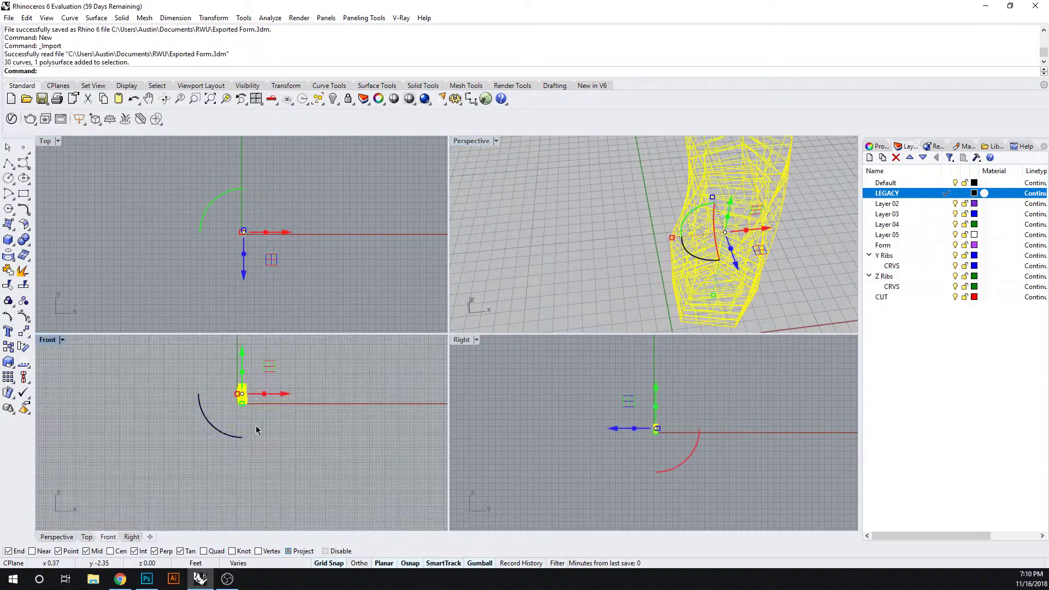
{"action": "scroll", "coordinate": [243, 456], "scroll_direction": "up", "scroll_amount": 5}
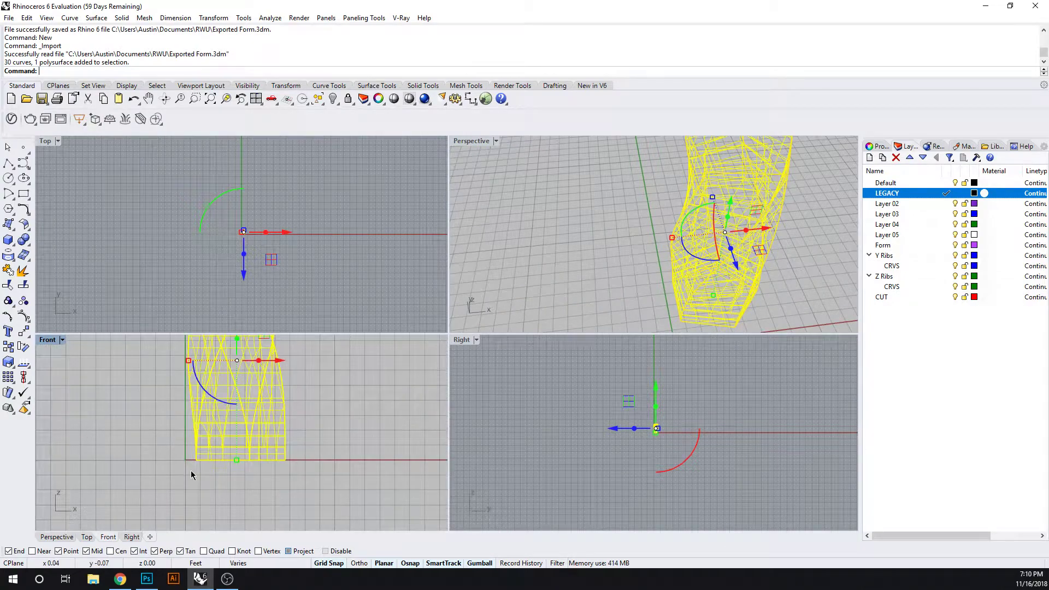
{"action": "type", "text": "sc"}
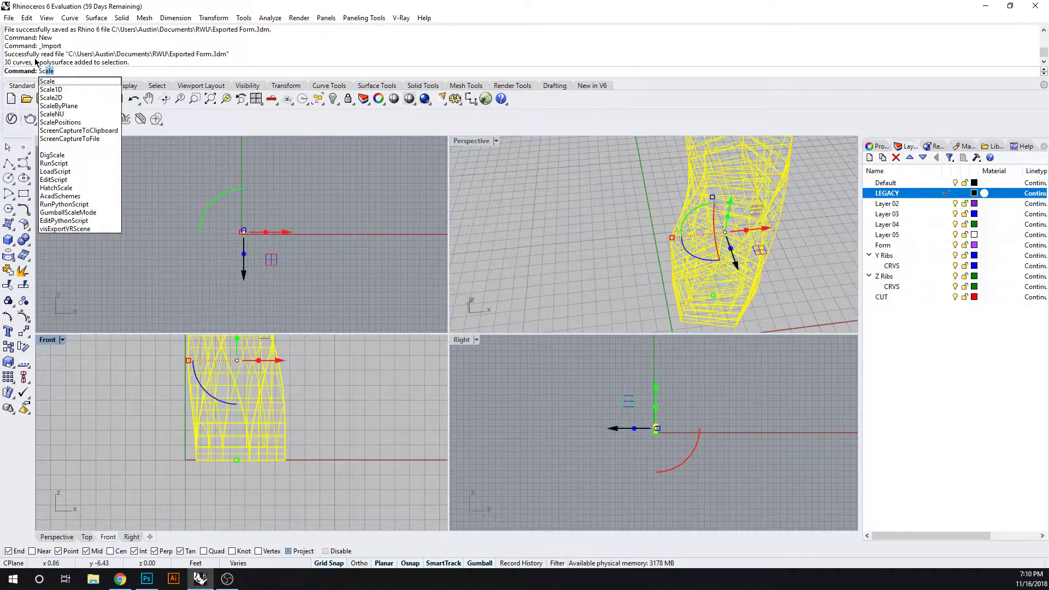
{"action": "left_click", "coordinate": [56, 80]}
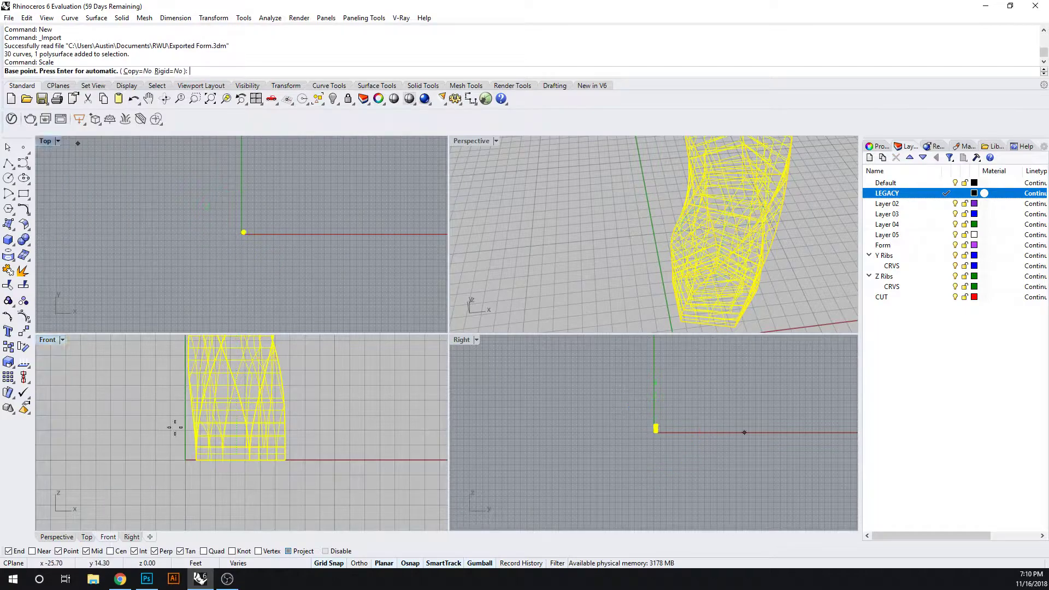
{"action": "left_click", "coordinate": [293, 462]}
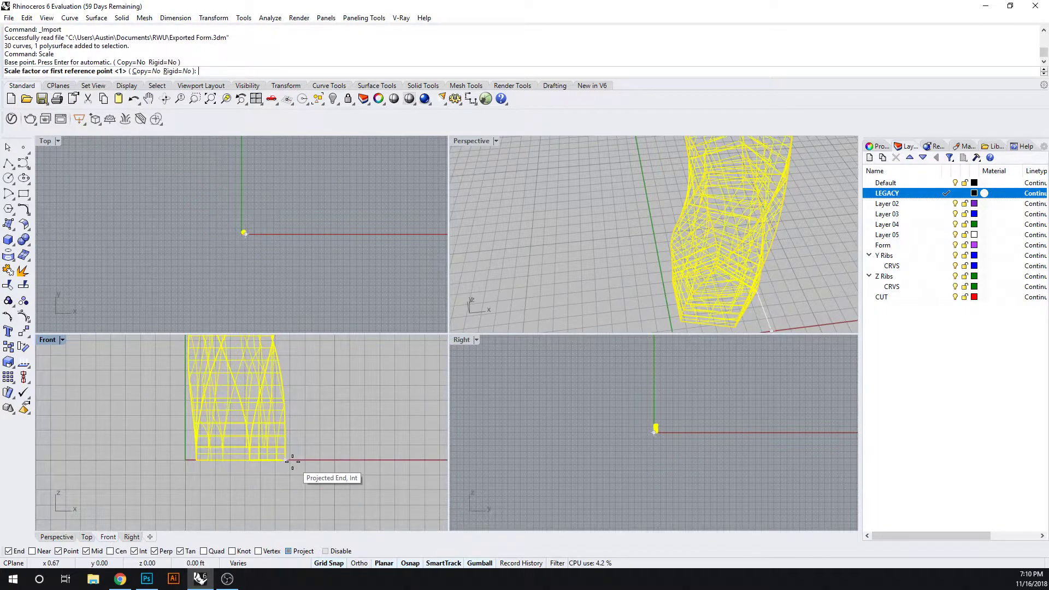
{"action": "scroll", "coordinate": [292, 461], "scroll_direction": "down", "scroll_amount": 5}
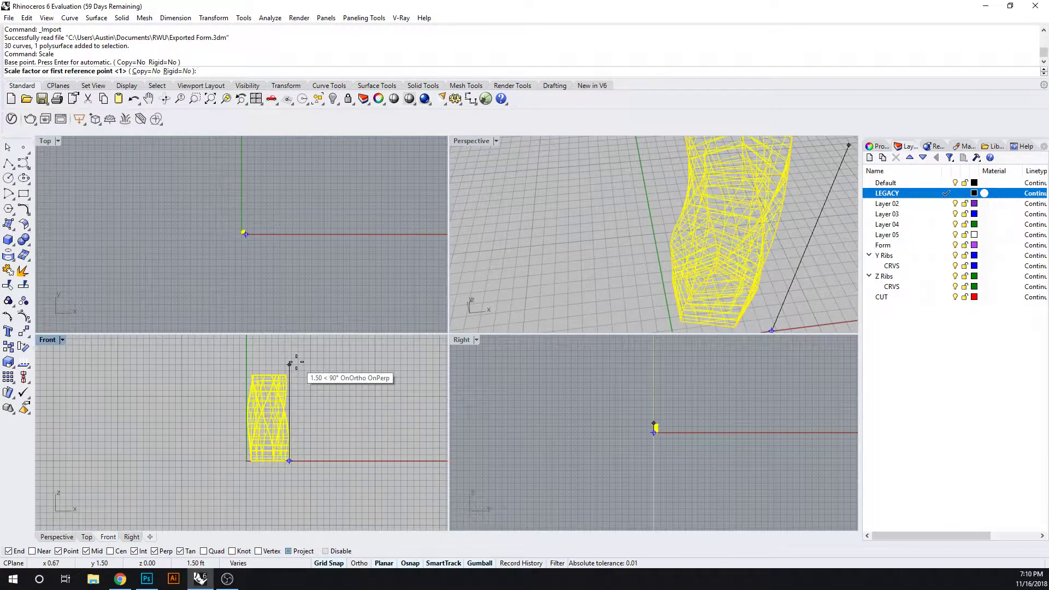
{"action": "scroll", "coordinate": [297, 372], "scroll_direction": "up", "scroll_amount": 5}
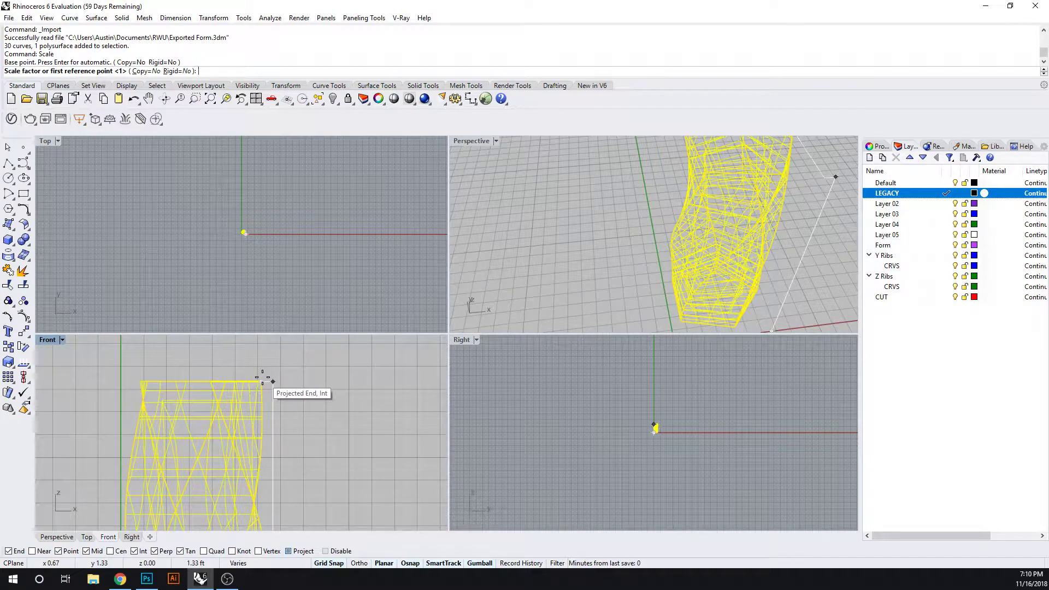
{"action": "left_click", "coordinate": [262, 379]}
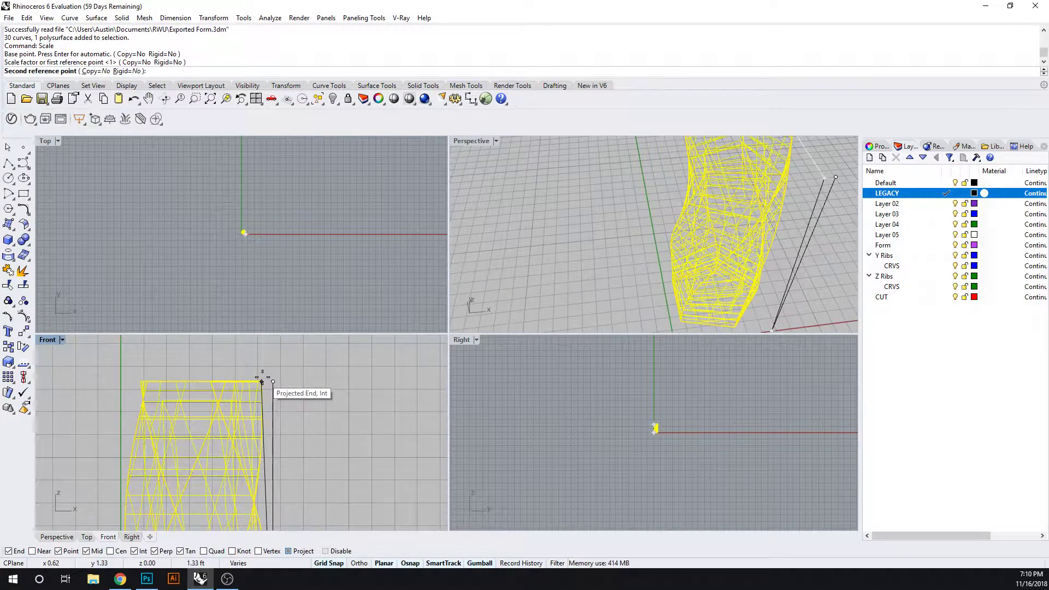
{"action": "type", "text": "10"}
{"action": "key", "text": "Return"}
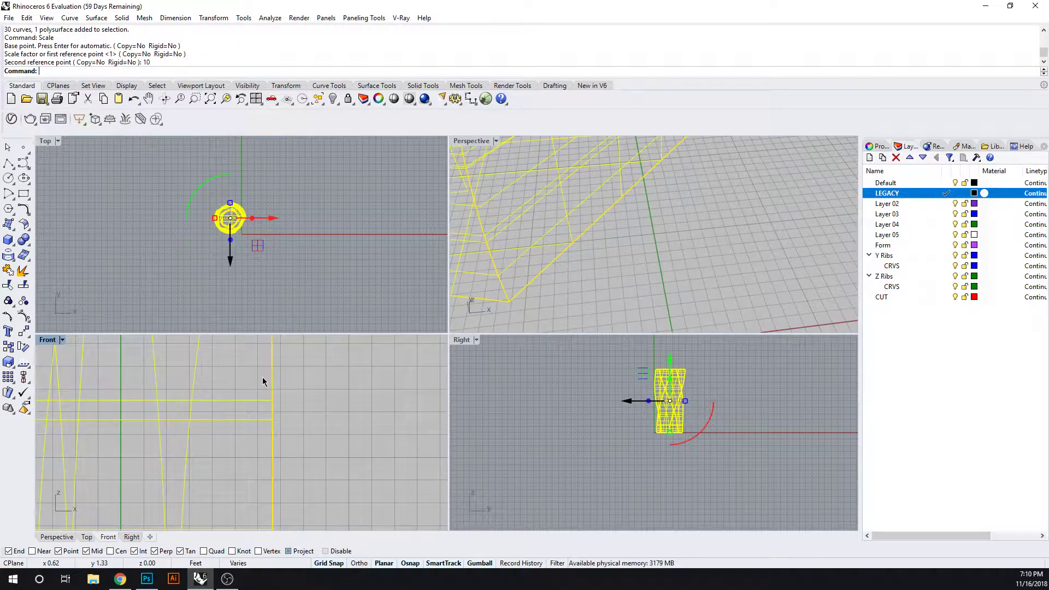
{"action": "scroll", "coordinate": [263, 381], "scroll_direction": "down", "scroll_amount": 16}
{"action": "right_click_drag", "start_coordinate": [290, 395], "coordinate": [251, 487]}
{"action": "left_click", "coordinate": [266, 434]}
{"action": "scroll", "coordinate": [267, 437], "scroll_direction": "down", "scroll_amount": 8}
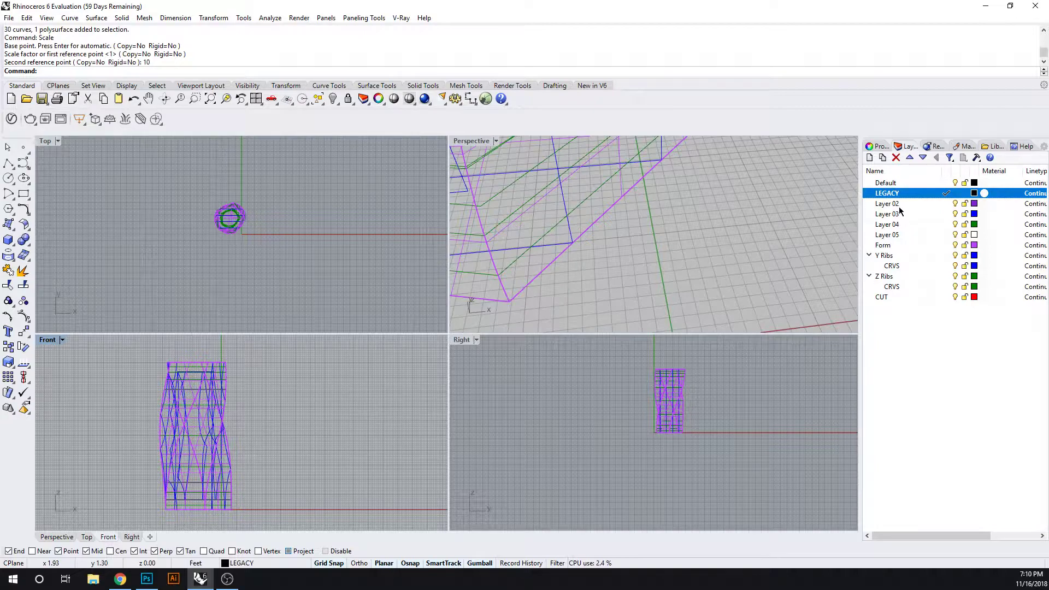
Collapse the Y Ribs and Z Ribs layers and try to move them together with Form into LEGACY
{"action": "left_click", "coordinate": [886, 255]}
{"action": "left_click", "coordinate": [899, 275], "text": "shift"}
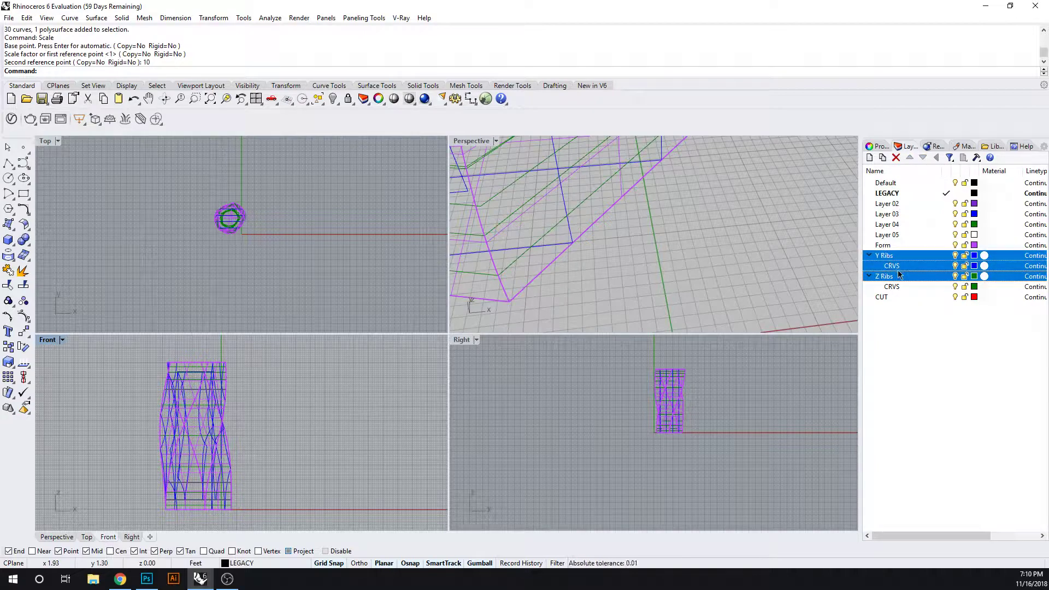
{"action": "left_click", "coordinate": [892, 247], "text": "shift"}
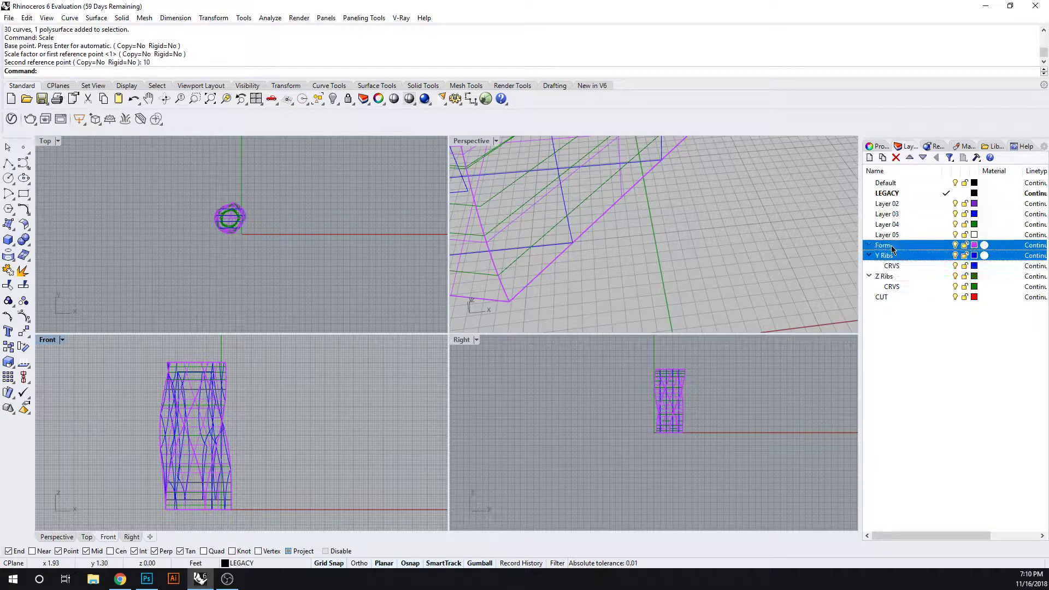
{"action": "key", "text": "ctrl"}
{"action": "left_click", "coordinate": [919, 361]}
{"action": "left_click", "coordinate": [890, 246]}
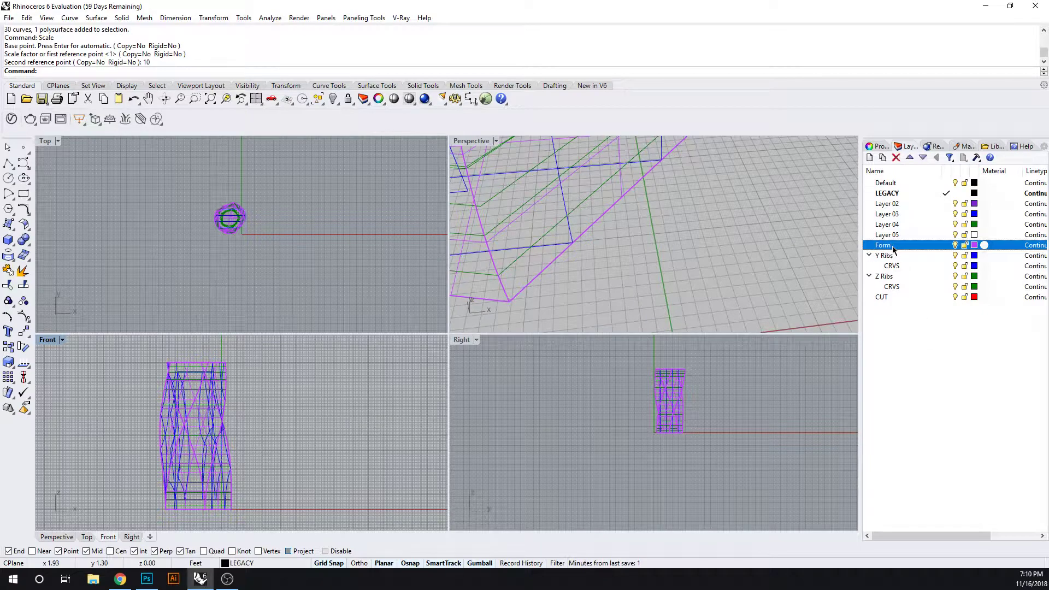
{"action": "left_click", "coordinate": [886, 255], "text": "shift"}
{"action": "left_click", "coordinate": [869, 255]}
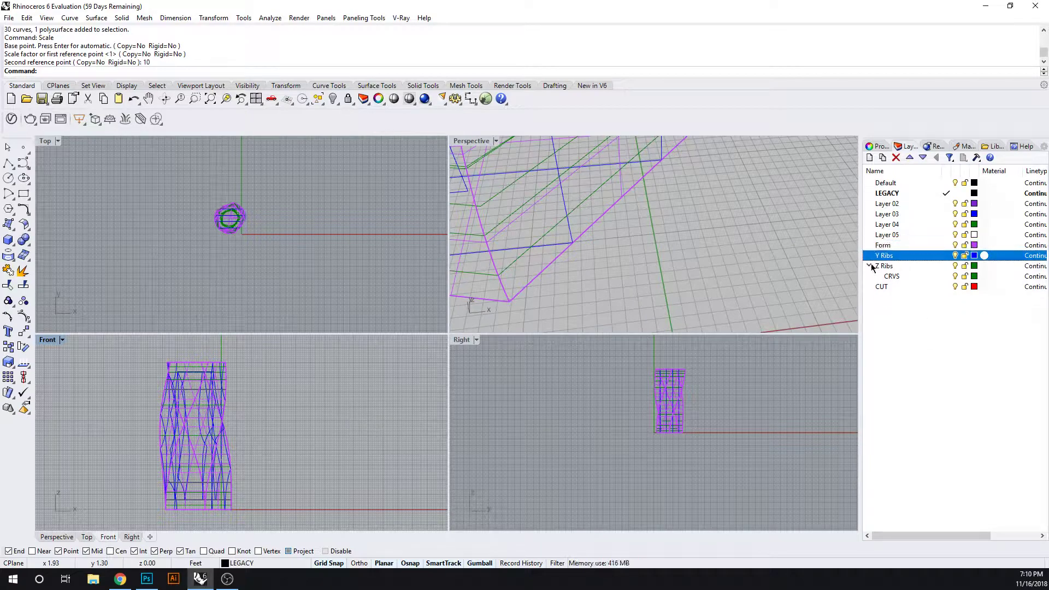
{"action": "left_click", "coordinate": [869, 265]}
{"action": "left_click", "coordinate": [891, 267], "text": "shift"}
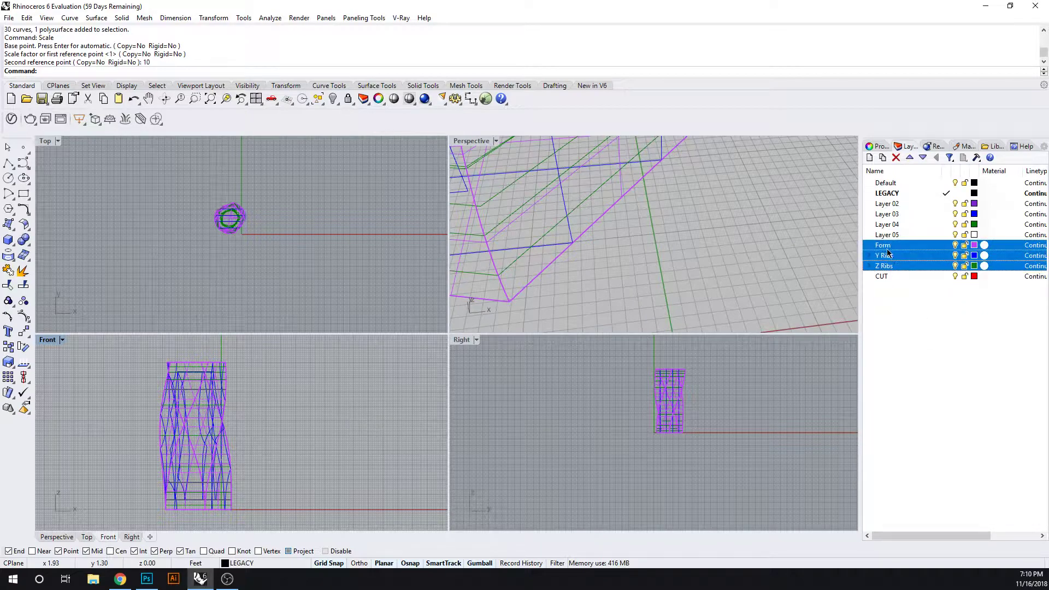
{"action": "left_click_drag", "start_coordinate": [887, 247], "coordinate": [886, 190]}
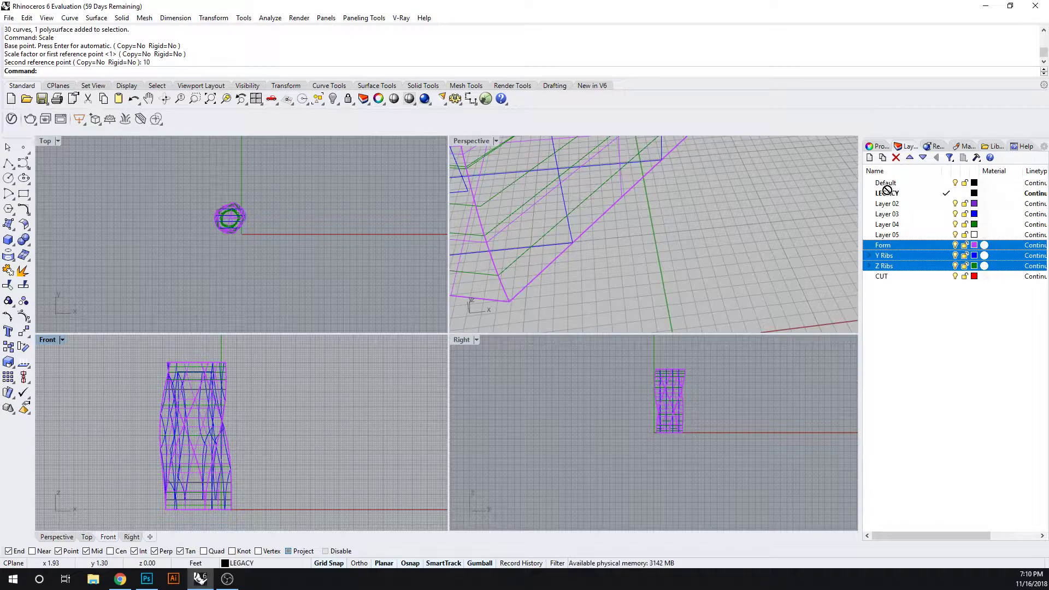
Nest the Form, Y Ribs and Z Ribs layers one by one under LEGACY and collapse the LEGACY group
{"action": "double_click", "coordinate": [898, 247]}
{"action": "left_click", "coordinate": [931, 246]}
{"action": "left_click_drag", "start_coordinate": [921, 245], "coordinate": [899, 194]}
{"action": "left_click_drag", "start_coordinate": [905, 257], "coordinate": [890, 197]}
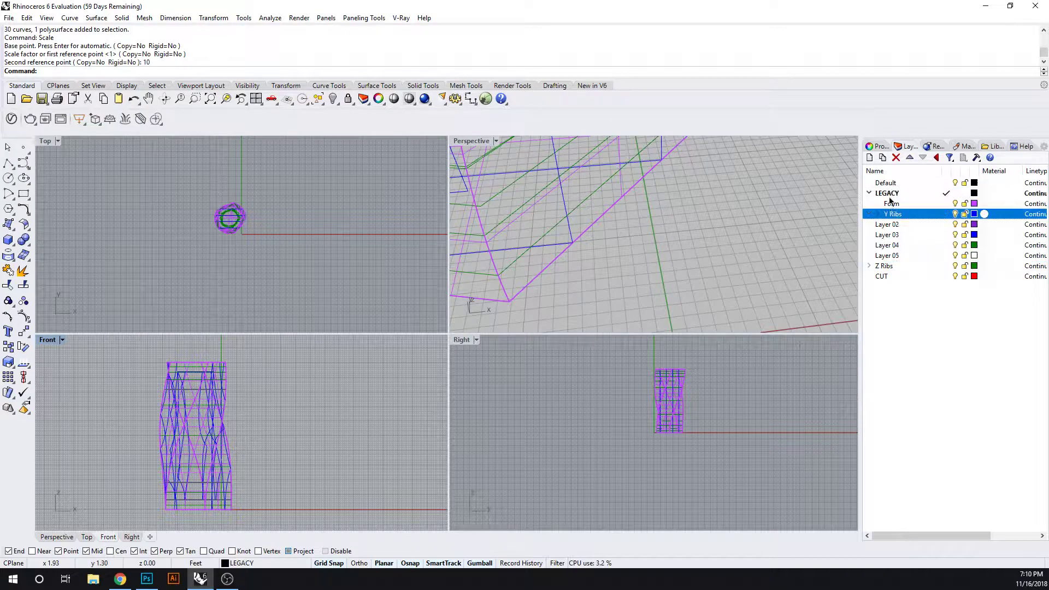
{"action": "left_click_drag", "start_coordinate": [904, 266], "coordinate": [889, 197]}
{"action": "left_click", "coordinate": [918, 277]}
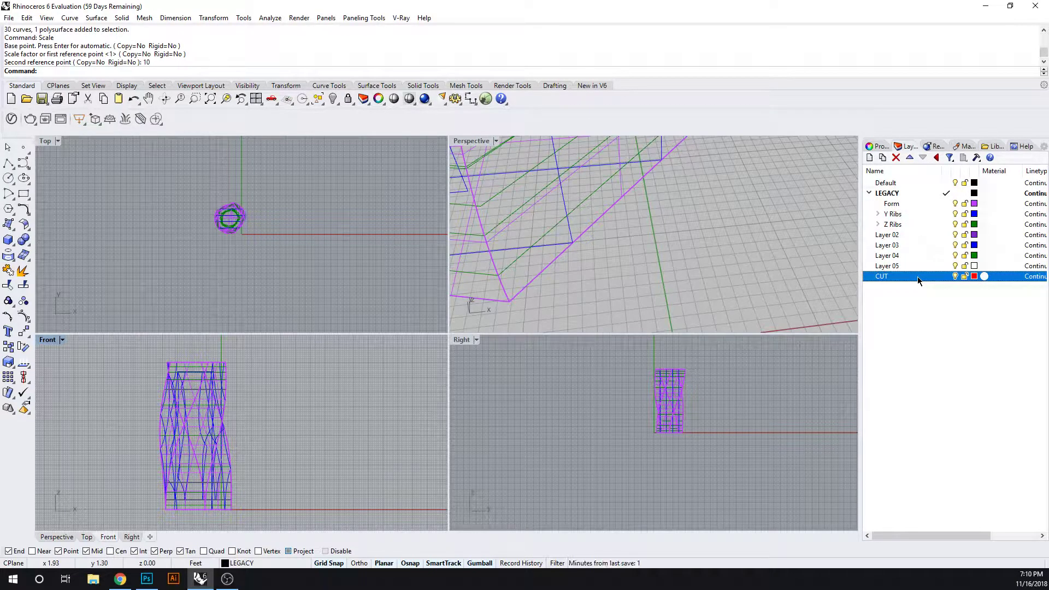
{"action": "left_click", "coordinate": [918, 327]}
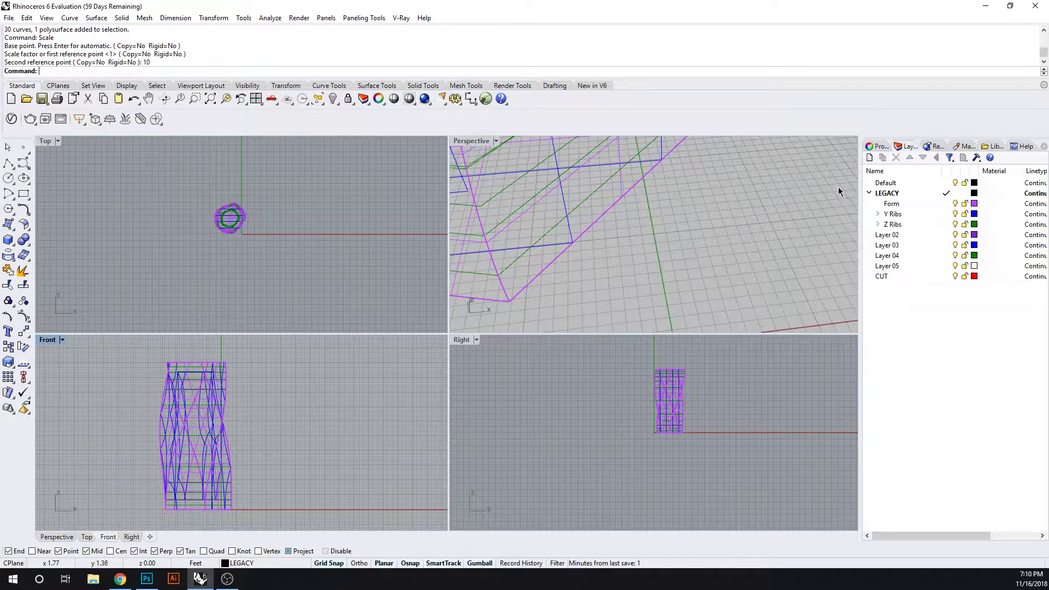
{"action": "left_click", "coordinate": [865, 194]}
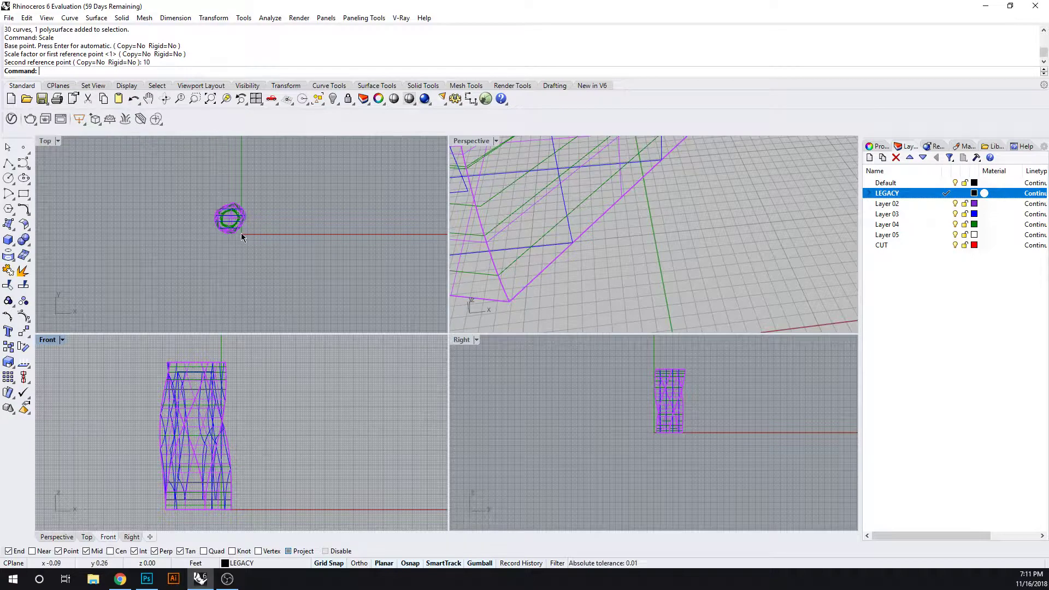
Make Y Ribs under LEGACY the current layer and hide the Z Ribs layer
{"action": "left_click", "coordinate": [229, 256]}
{"action": "scroll", "coordinate": [219, 267], "scroll_direction": "down", "scroll_amount": 2}
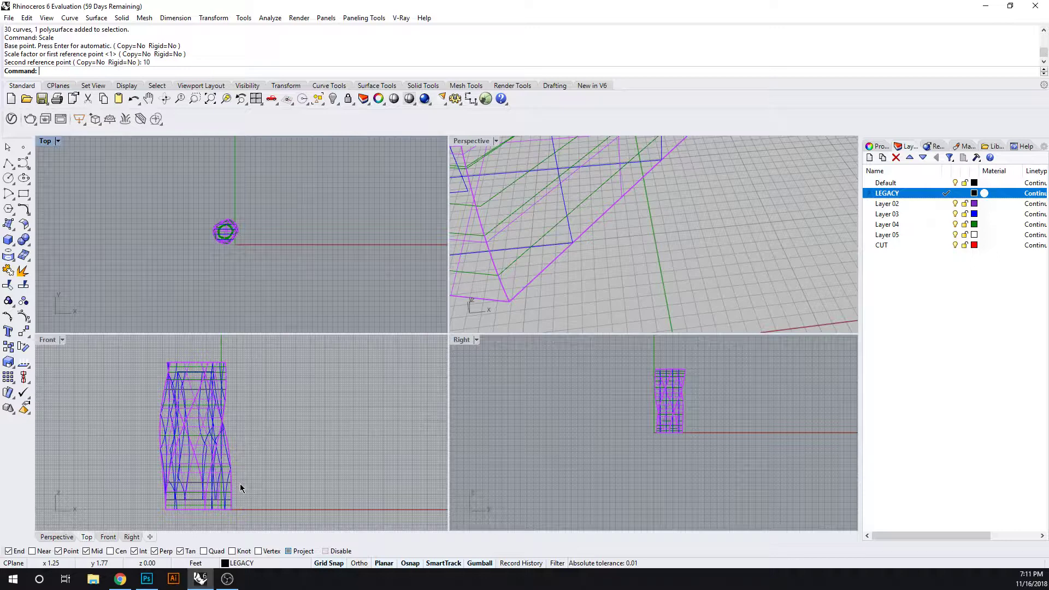
{"action": "left_click", "coordinate": [901, 204]}
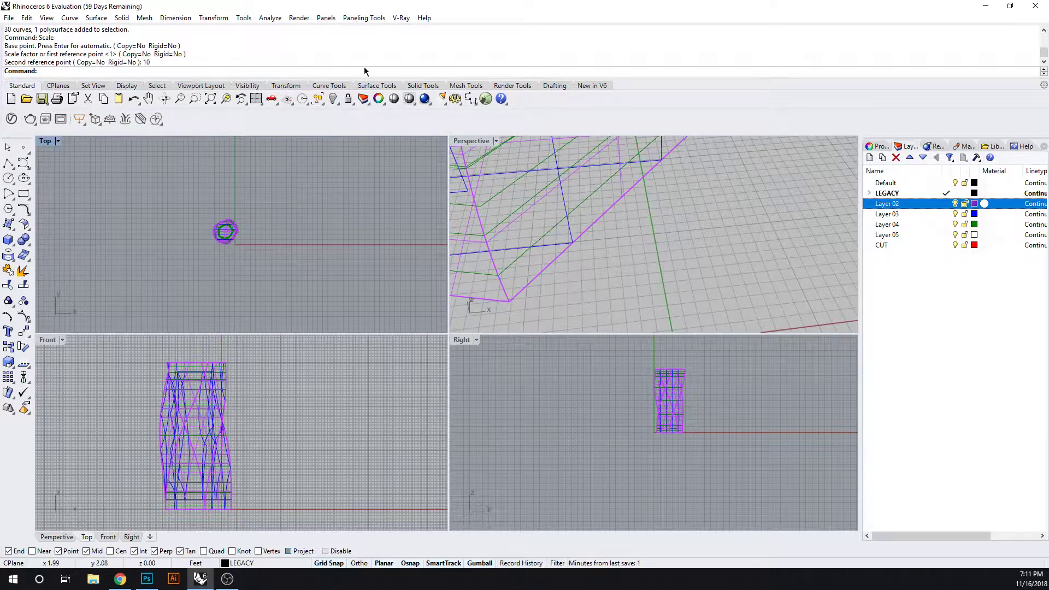
{"action": "left_click", "coordinate": [894, 194]}
{"action": "left_click", "coordinate": [870, 193]}
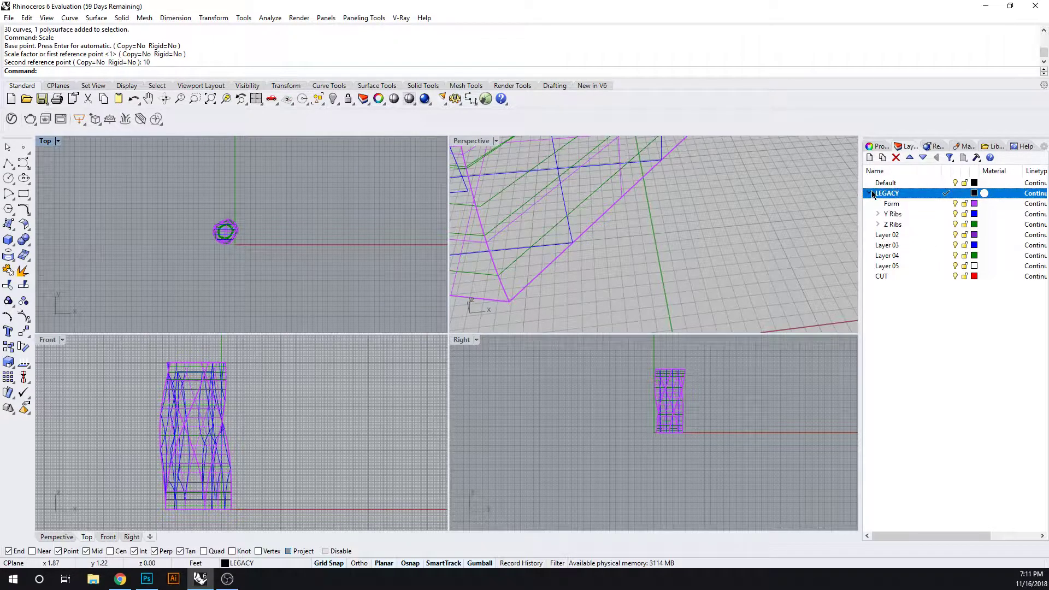
{"action": "left_click", "coordinate": [893, 204]}
{"action": "left_click", "coordinate": [949, 214]}
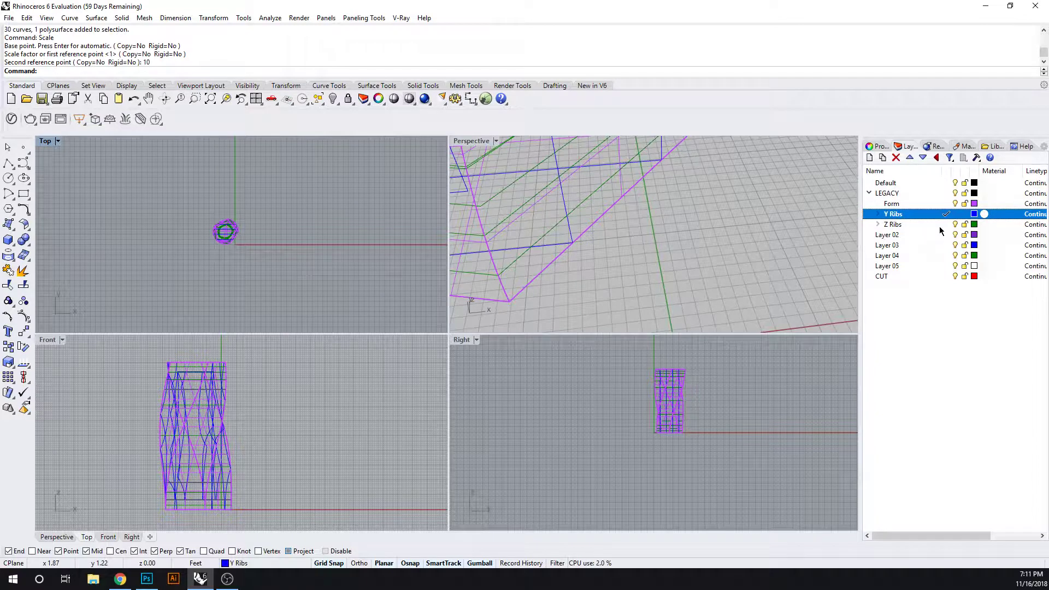
{"action": "left_click", "coordinate": [955, 224]}
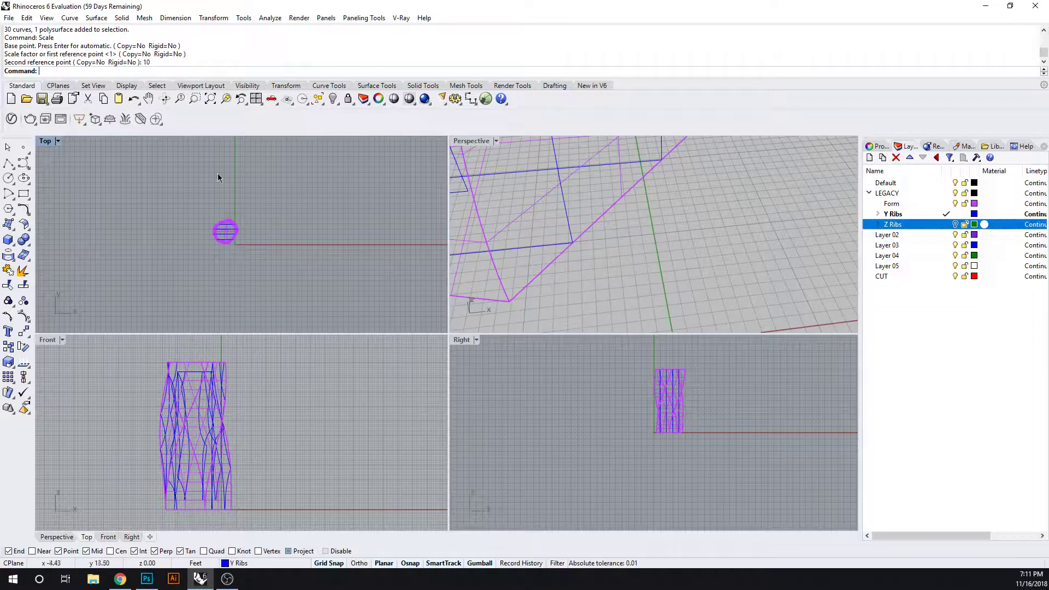
Select the tower form and the Y rib curves in the Top view
{"action": "left_click_drag", "start_coordinate": [219, 174], "coordinate": [181, 253]}
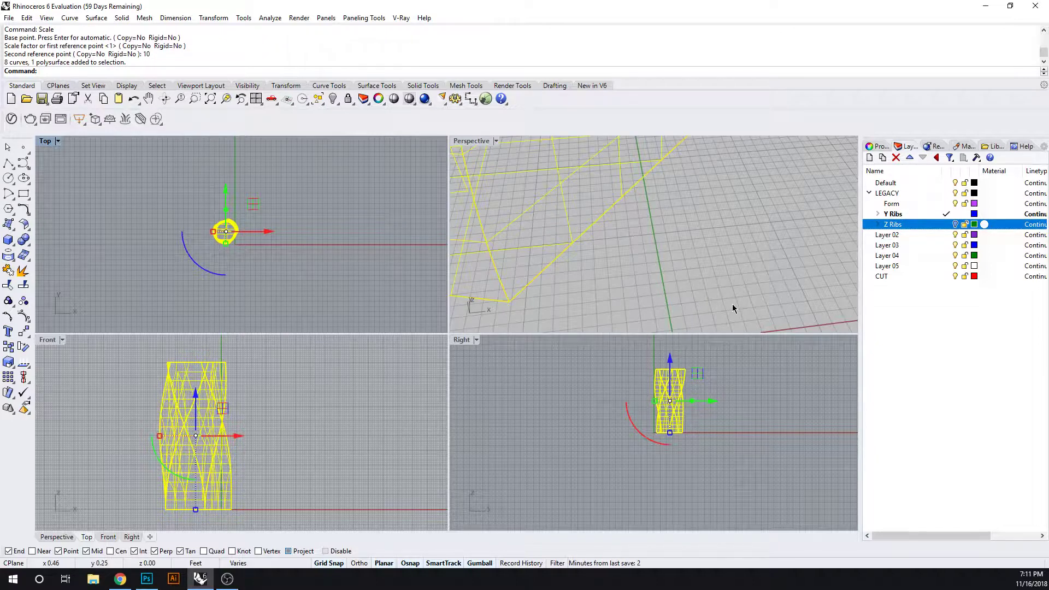